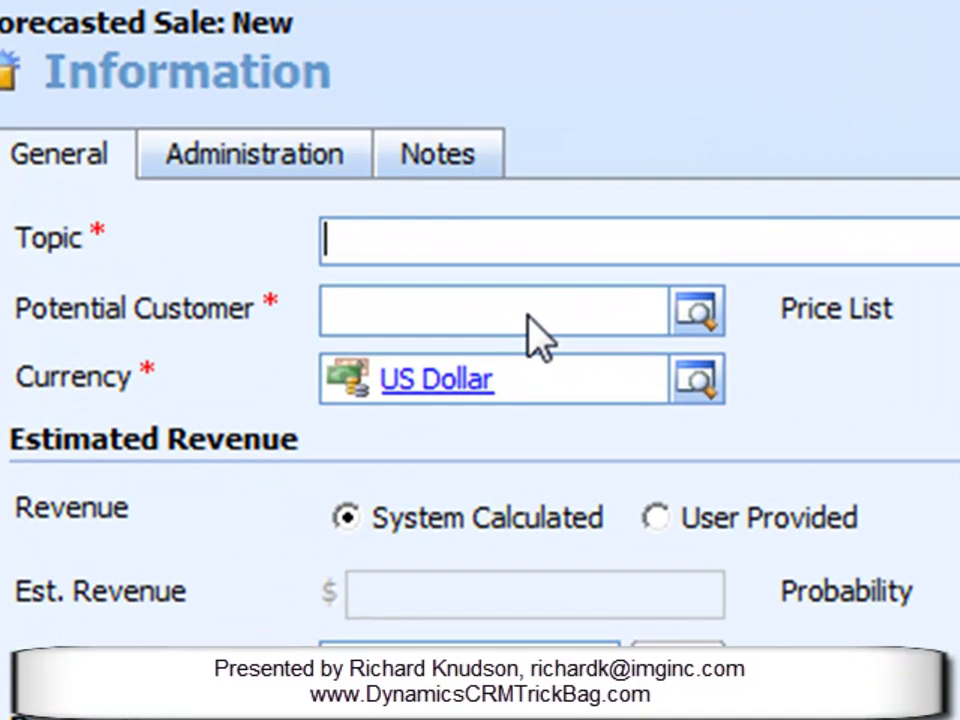
click(531, 315)
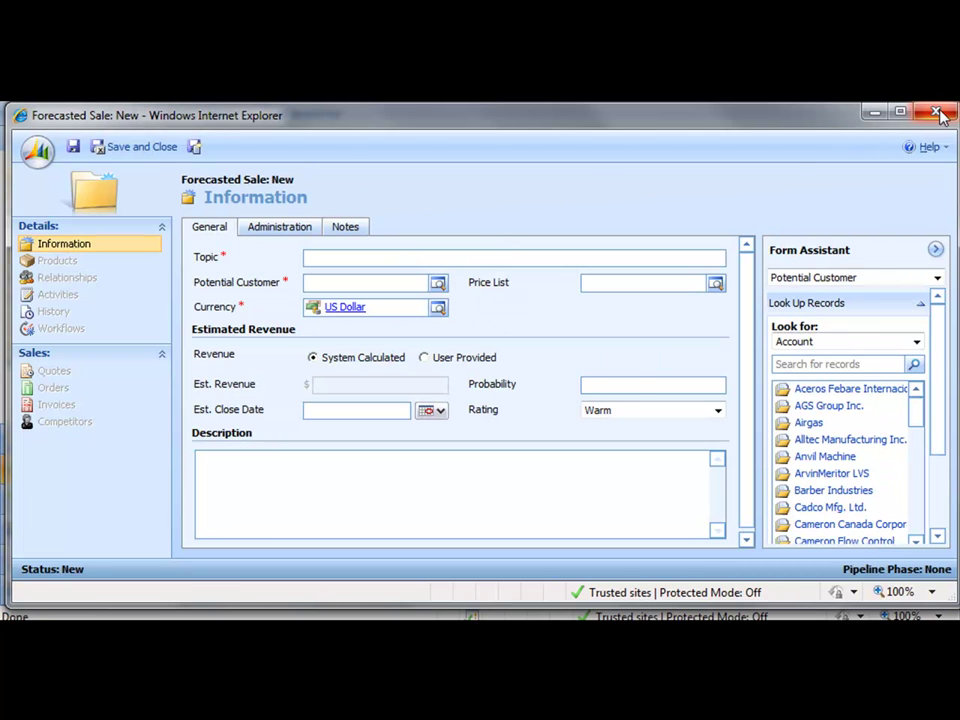
Step: Close the new record and open the Forecasted Sale entity from Settings > Customize Entities
click(940, 114)
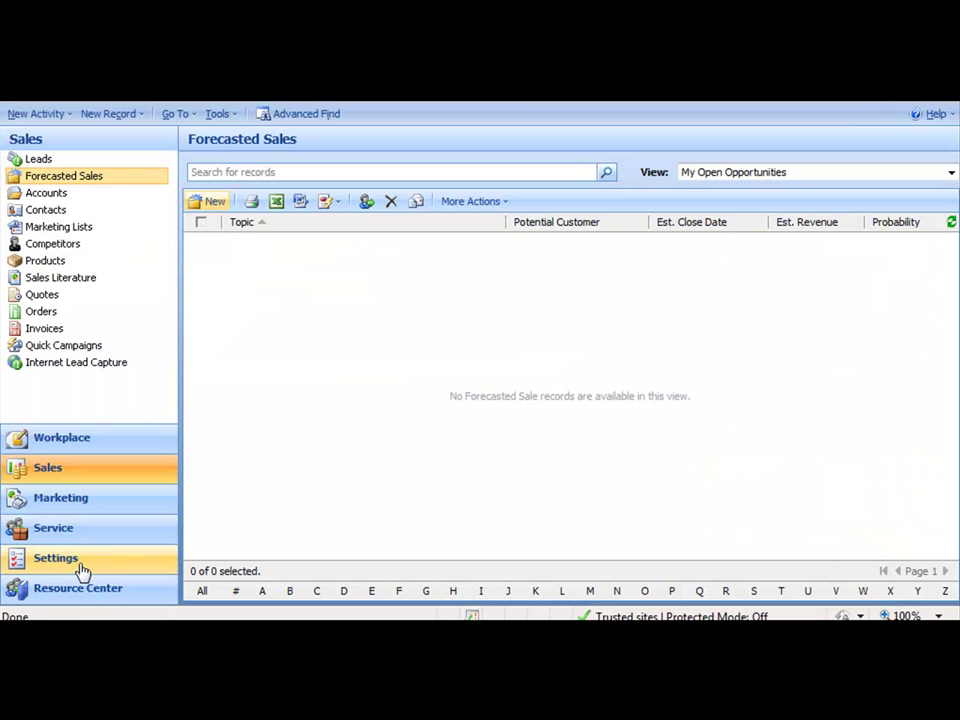
click(82, 568)
click(320, 214)
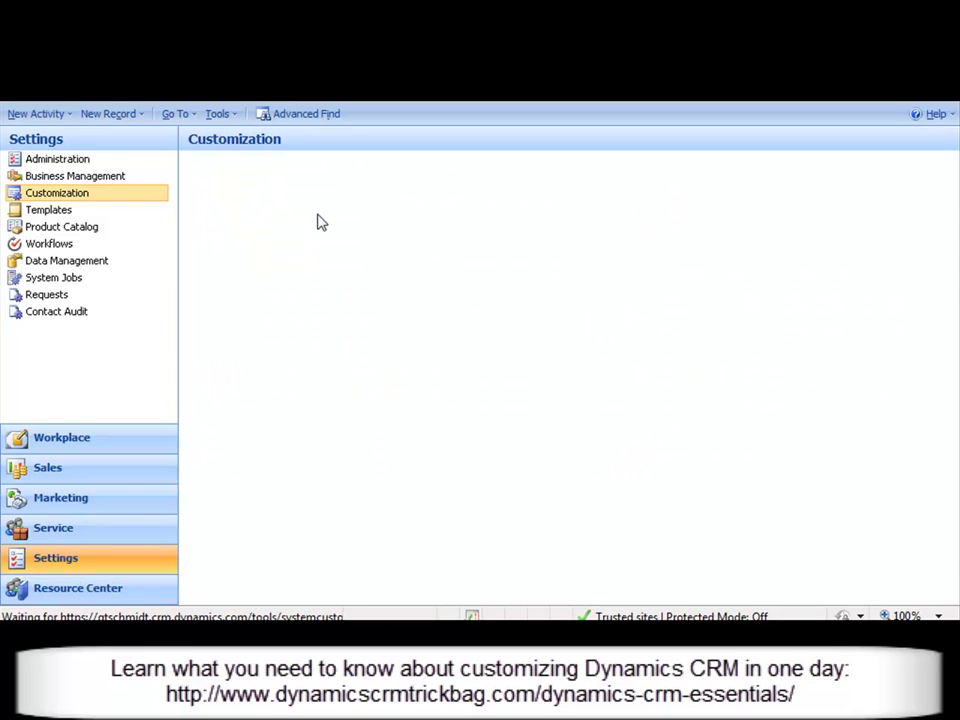
scroll(570, 358, down, 5)
click(313, 432)
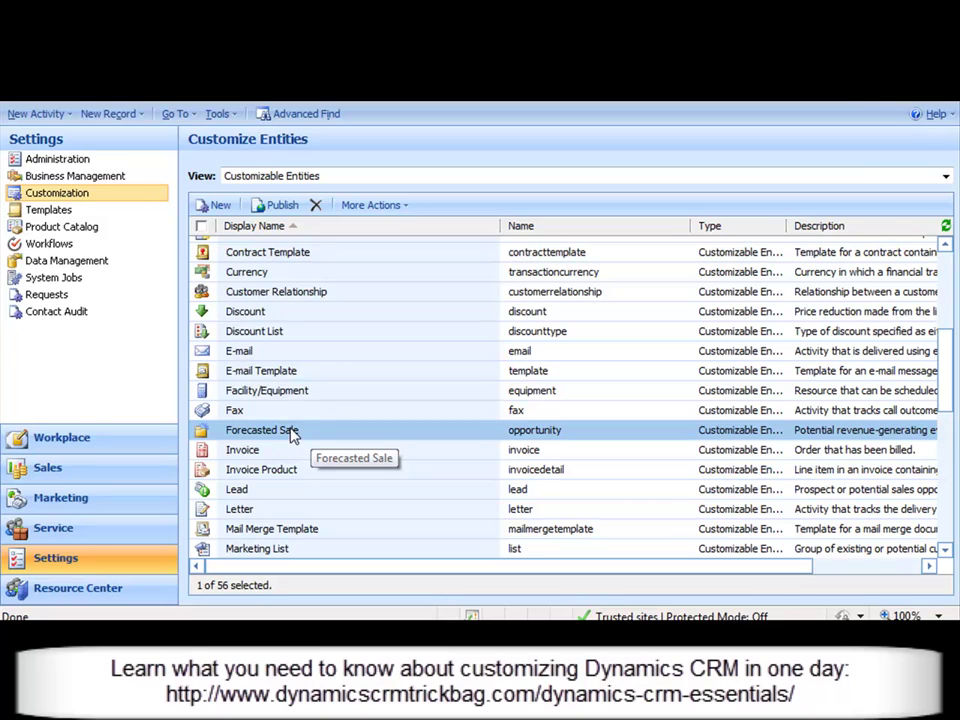
double_click(315, 433)
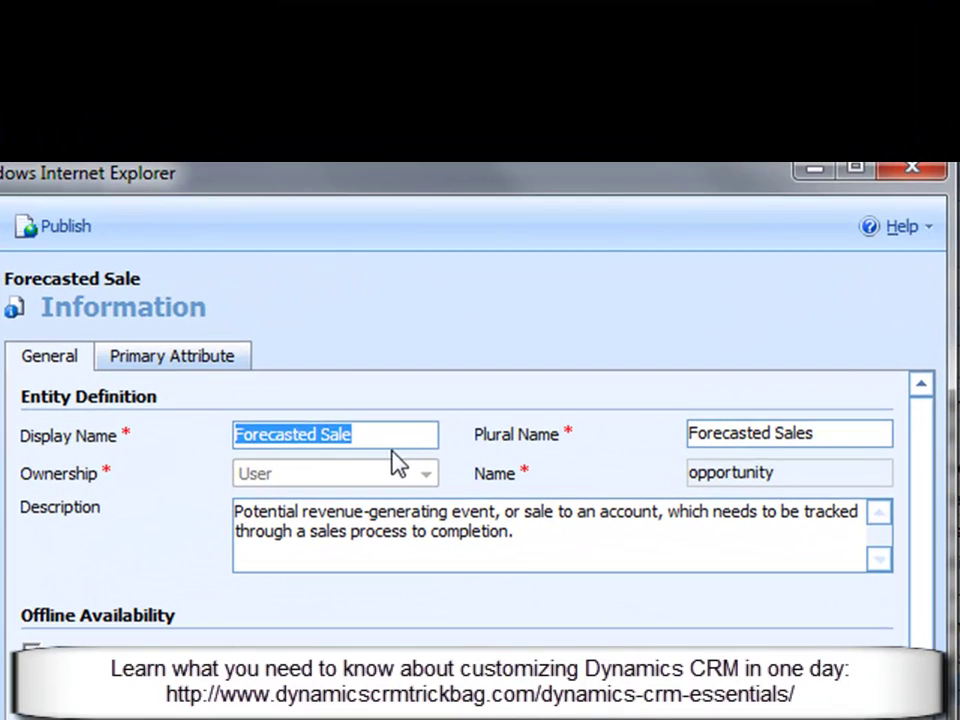
Step: Review the entity's Display Name and Plural Name, then show its Forms and Views
click(521, 273)
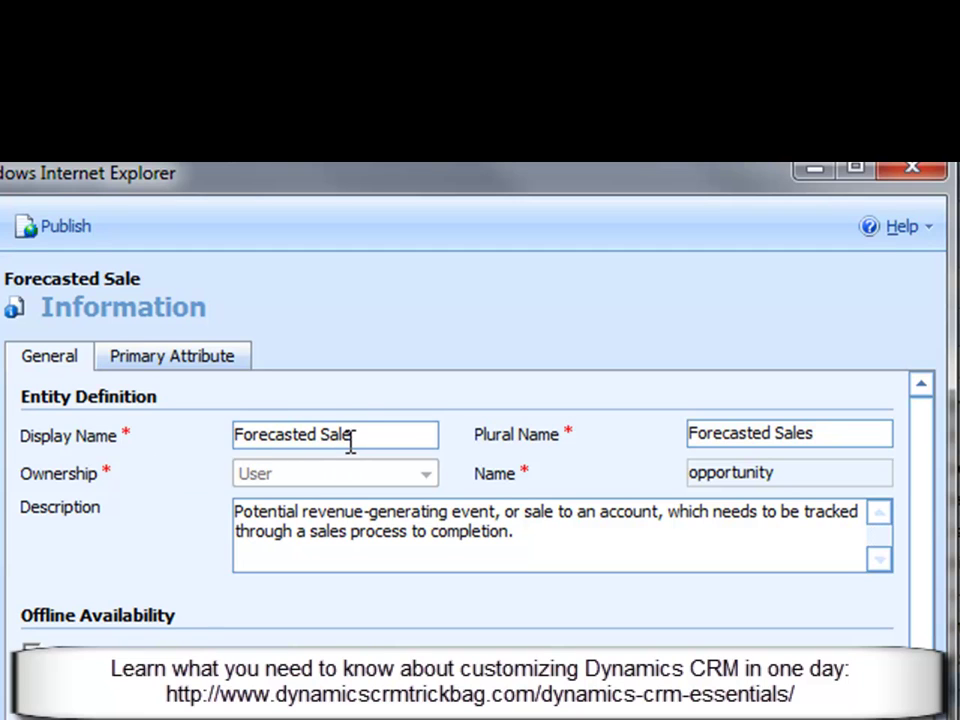
drag(366, 433, 167, 450)
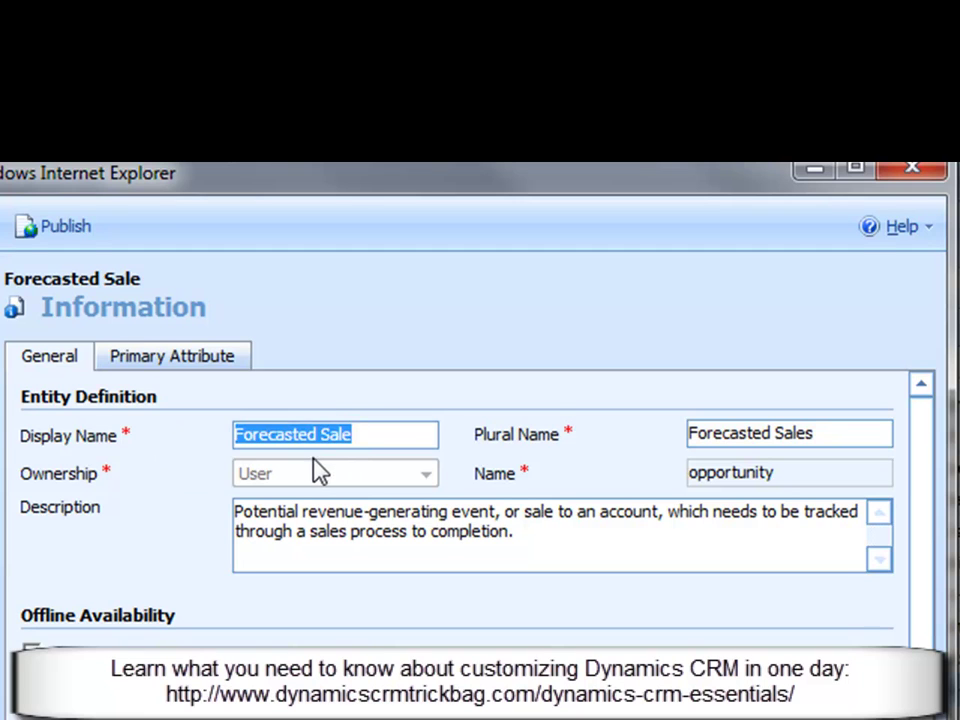
click(369, 440)
click(877, 432)
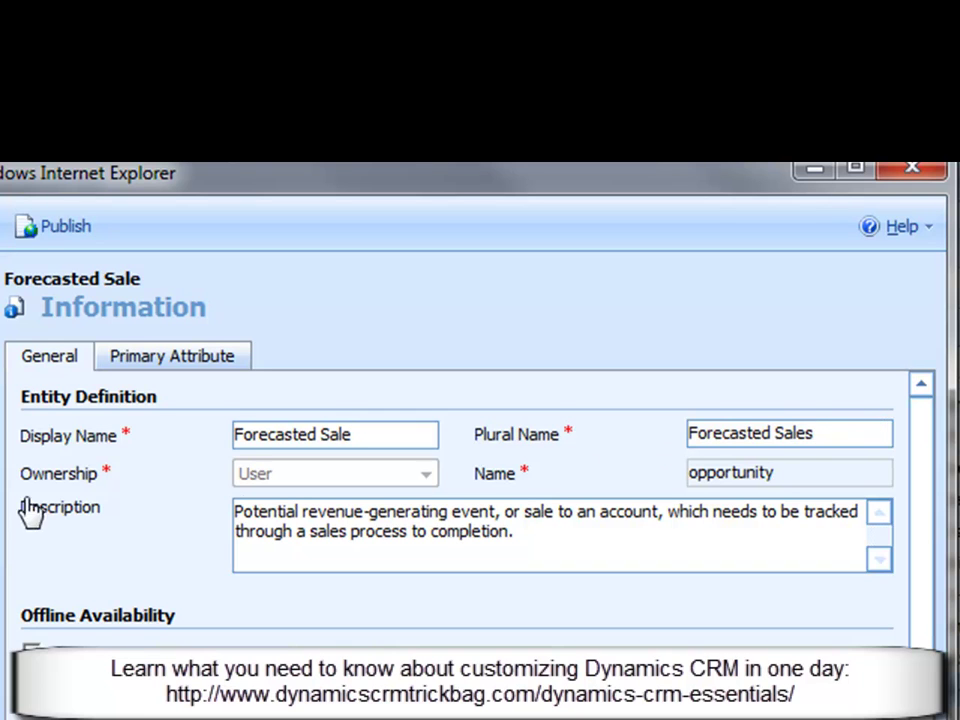
click(43, 358)
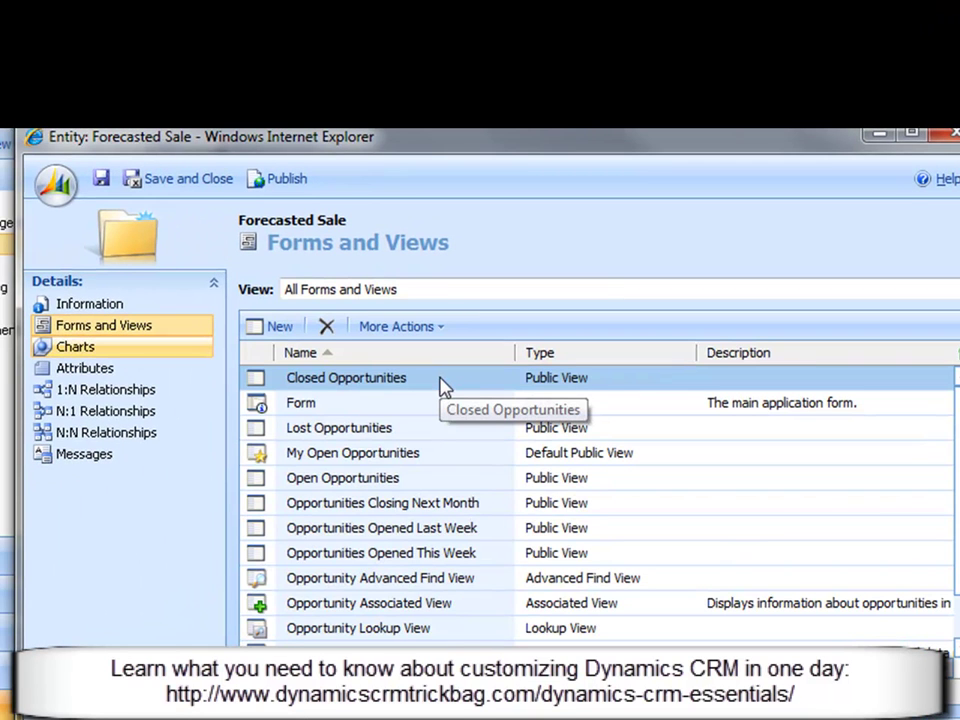
Step: Rename the Closed Opportunities view to 'Closed Sales' in View Properties and save it
double_click(443, 384)
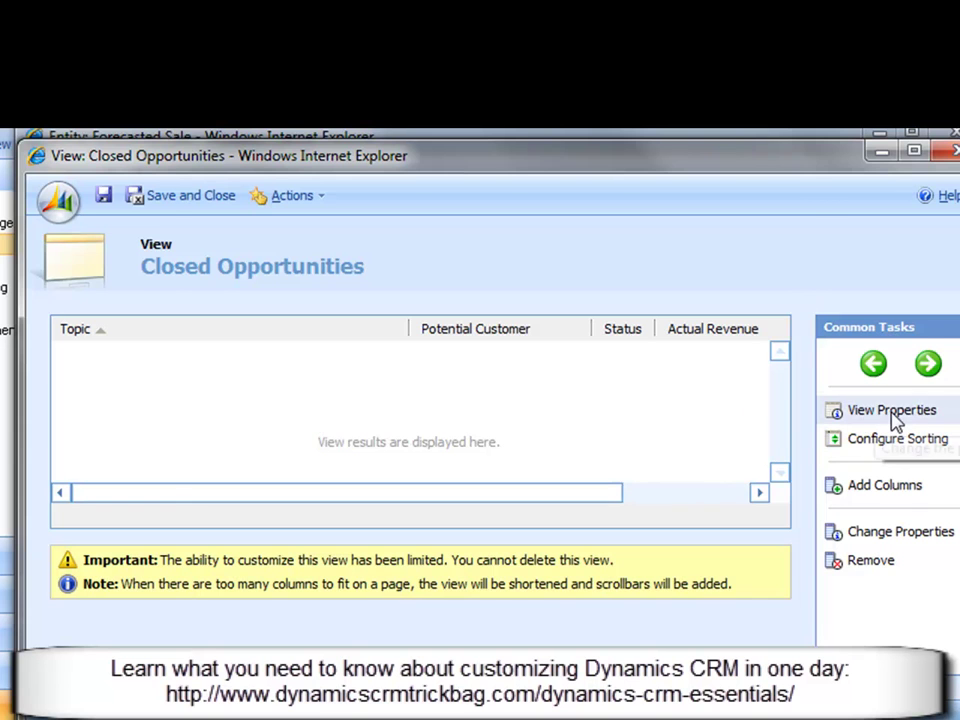
click(893, 412)
click(546, 323)
key(BackSpace)
key(BackSpace)
key(BackSpace)
key(BackSpace)
key(BackSpace)
key(BackSpace)
key(BackSpace)
key(BackSpace)
key(BackSpace)
key(BackSpace)
key(BackSpace)
key(BackSpace)
key(BackSpace)
text(Sales)
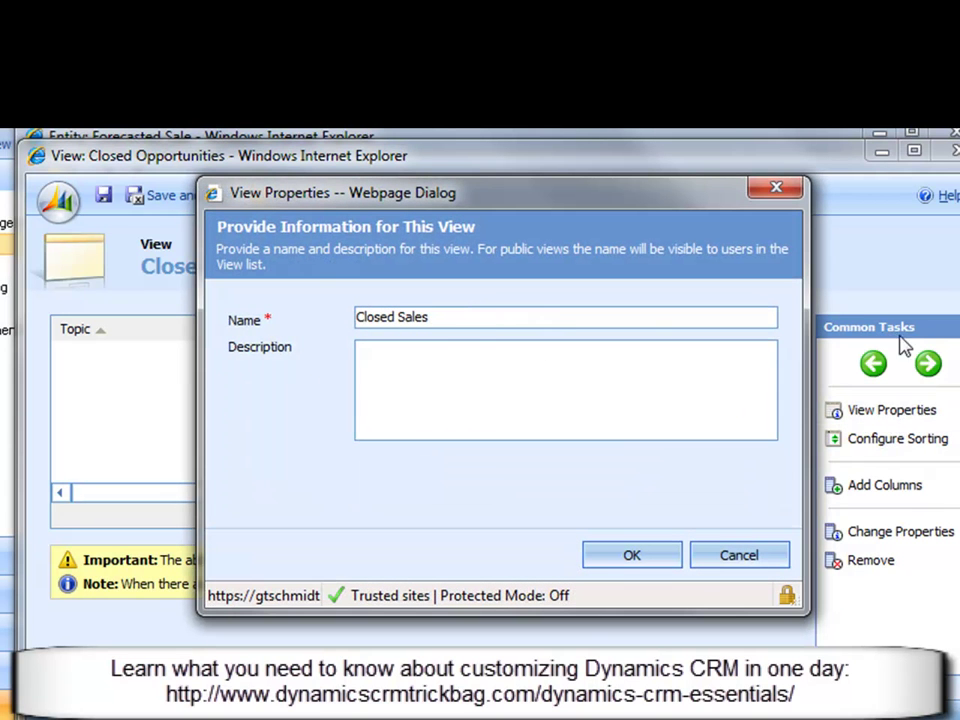
click(630, 562)
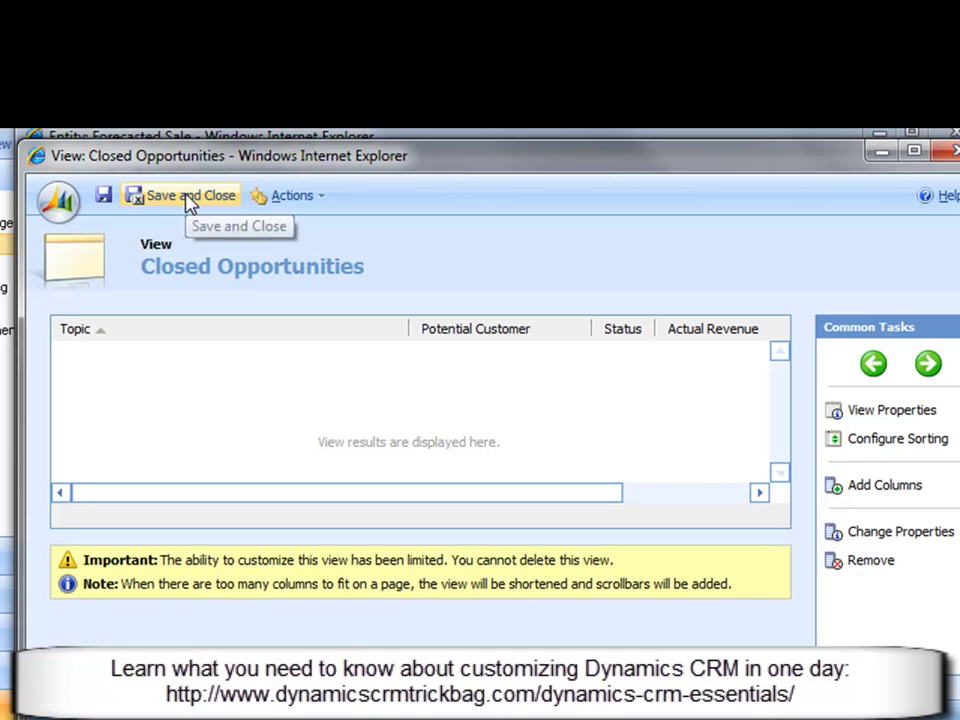
click(186, 197)
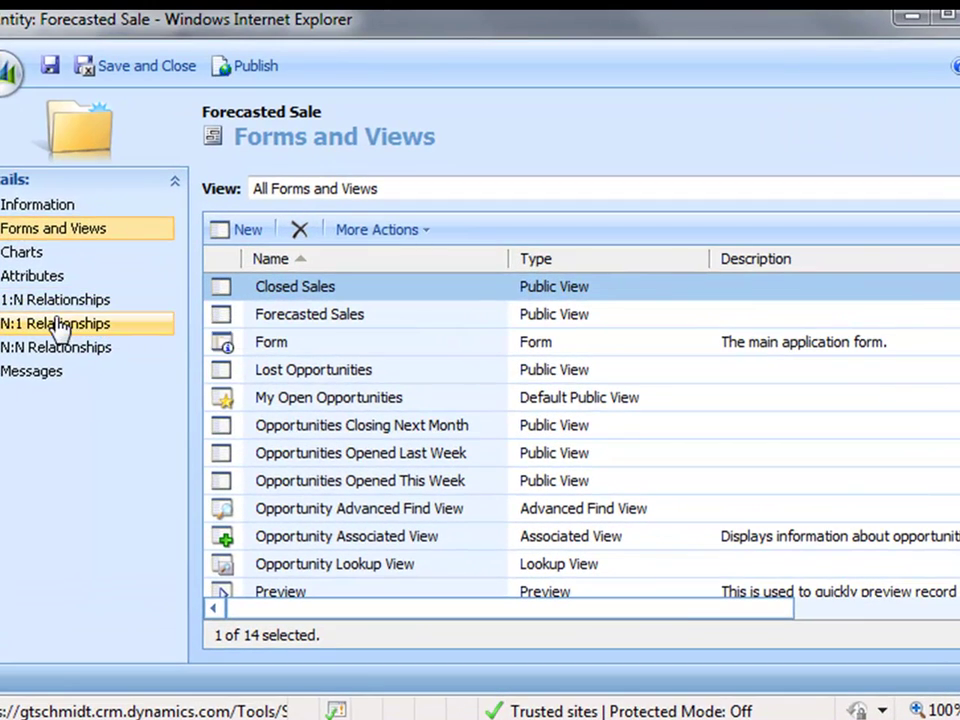
Step: Create an N:1 relationship to Contact with display name 'Primary Contact' and save it
click(144, 325)
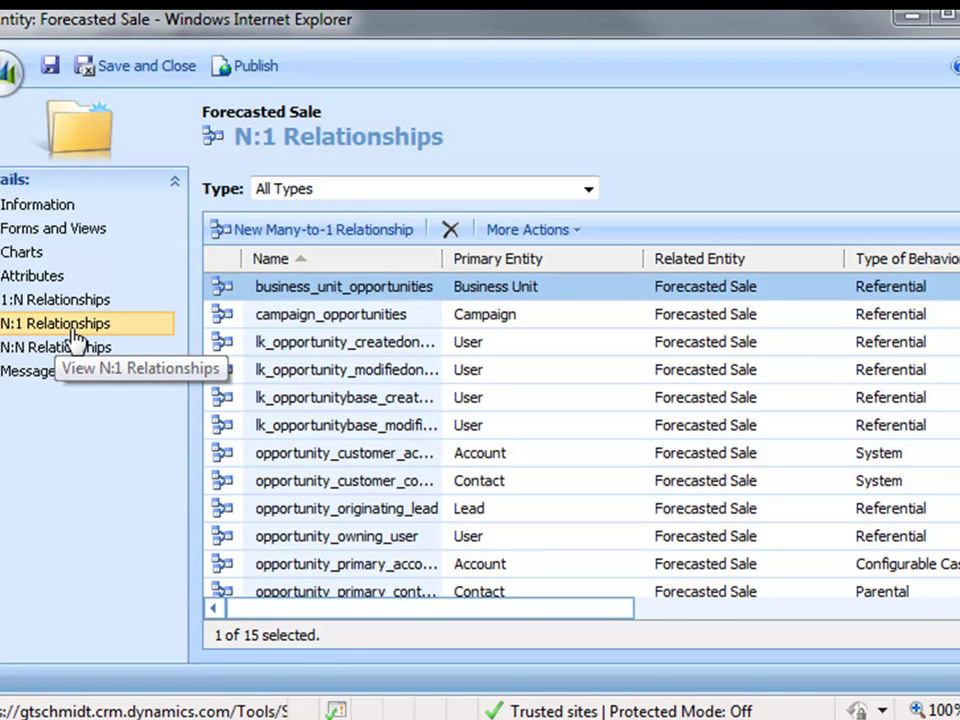
click(313, 229)
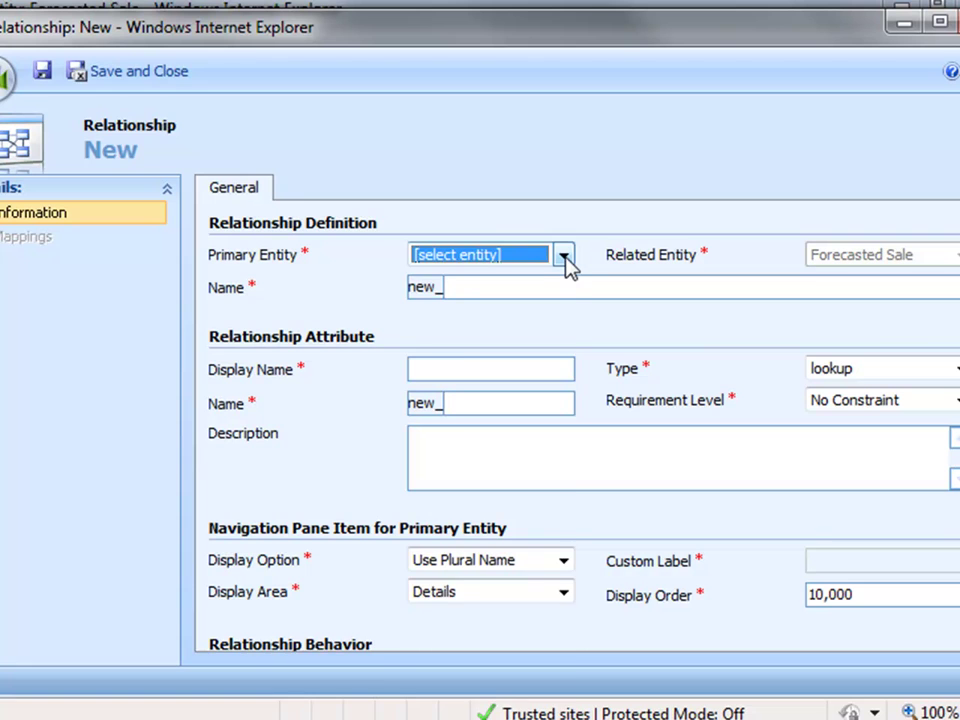
click(564, 257)
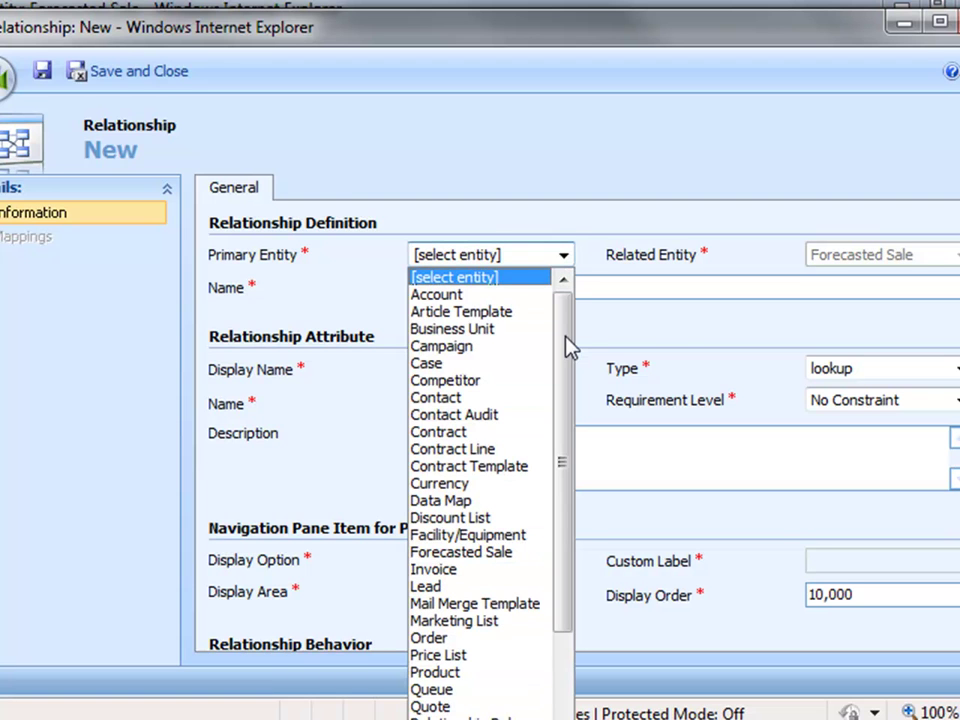
click(491, 397)
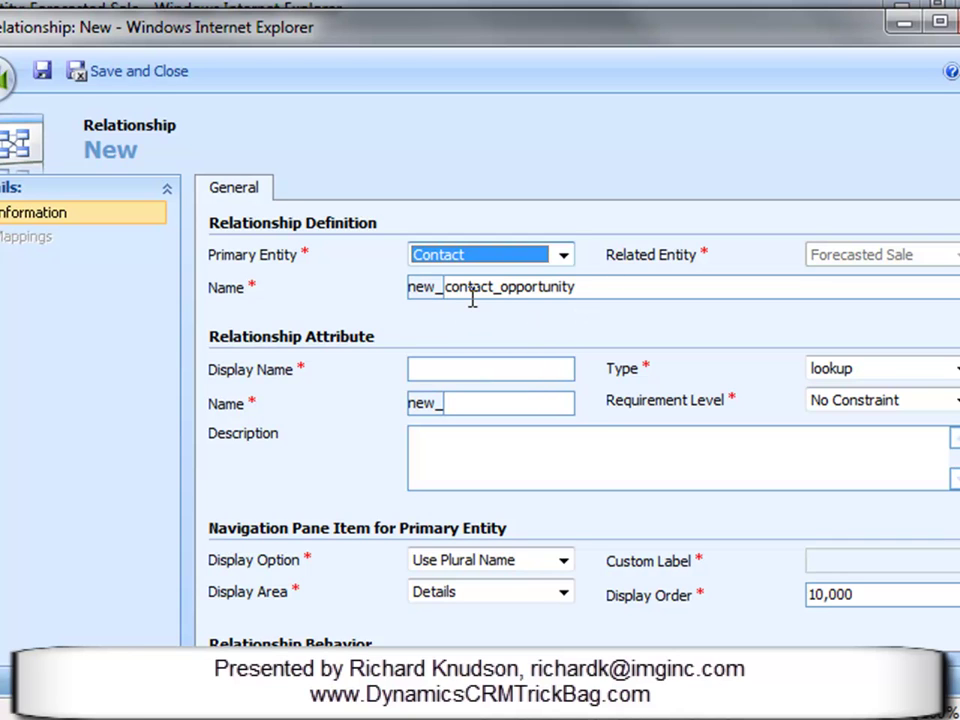
click(479, 367)
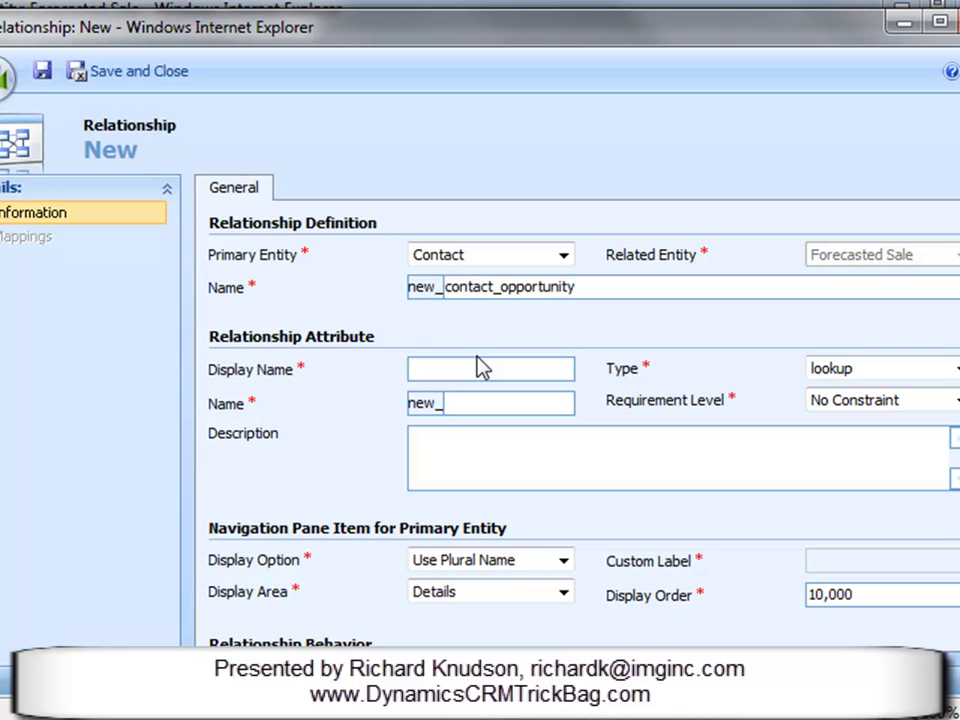
text(Primary Contact)
key(Tab)
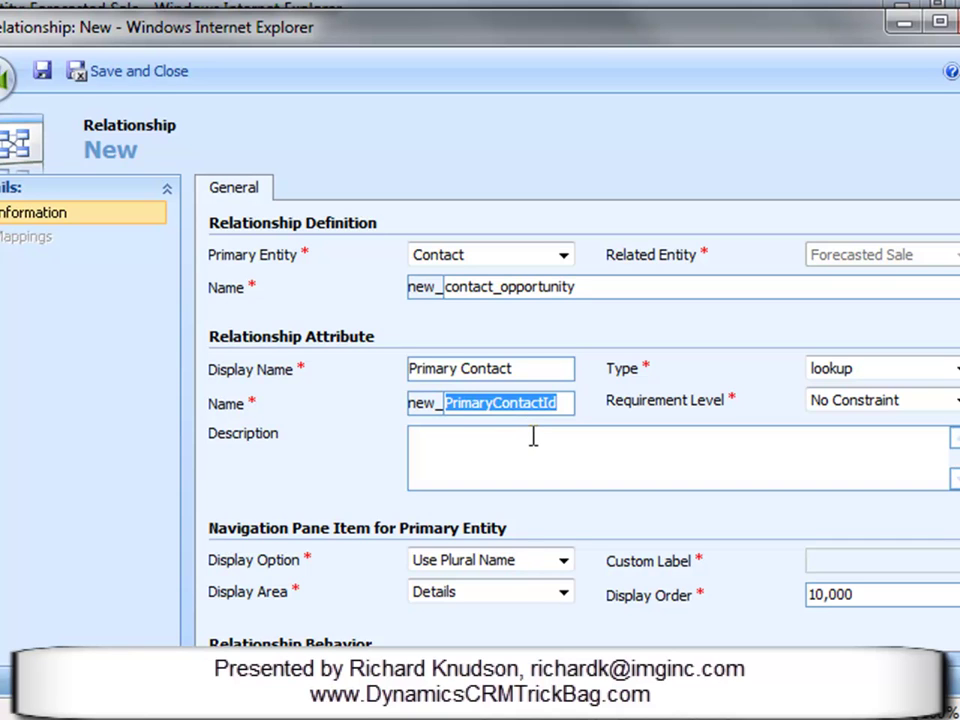
click(525, 367)
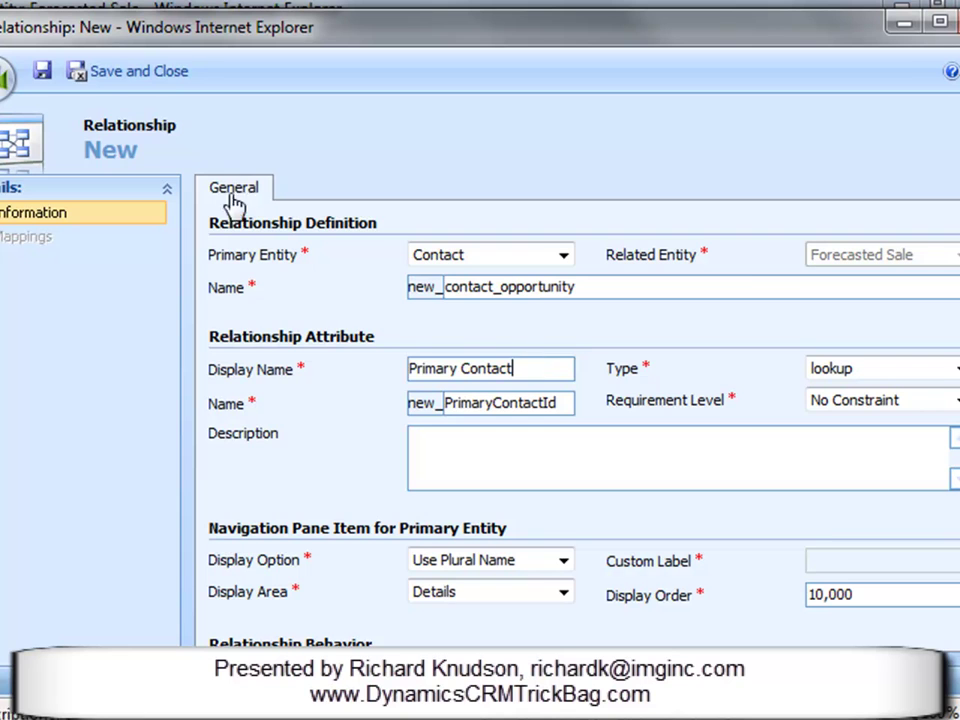
click(147, 78)
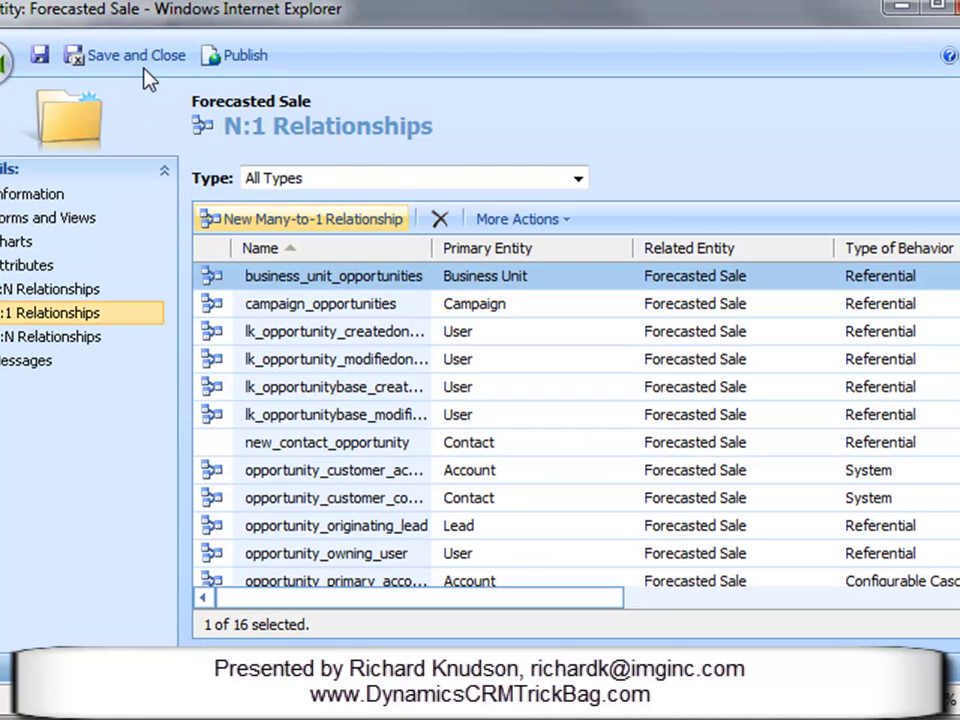
Step: Create an N:1 relationship to Product with display name 'Product' and save it
click(343, 228)
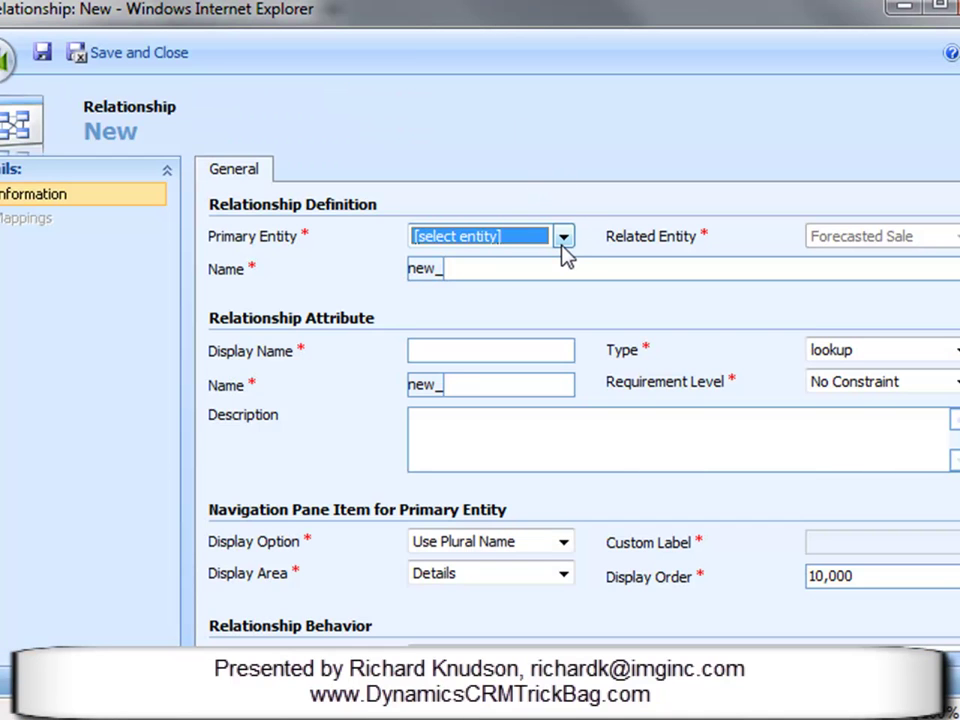
key(p)
key(p)
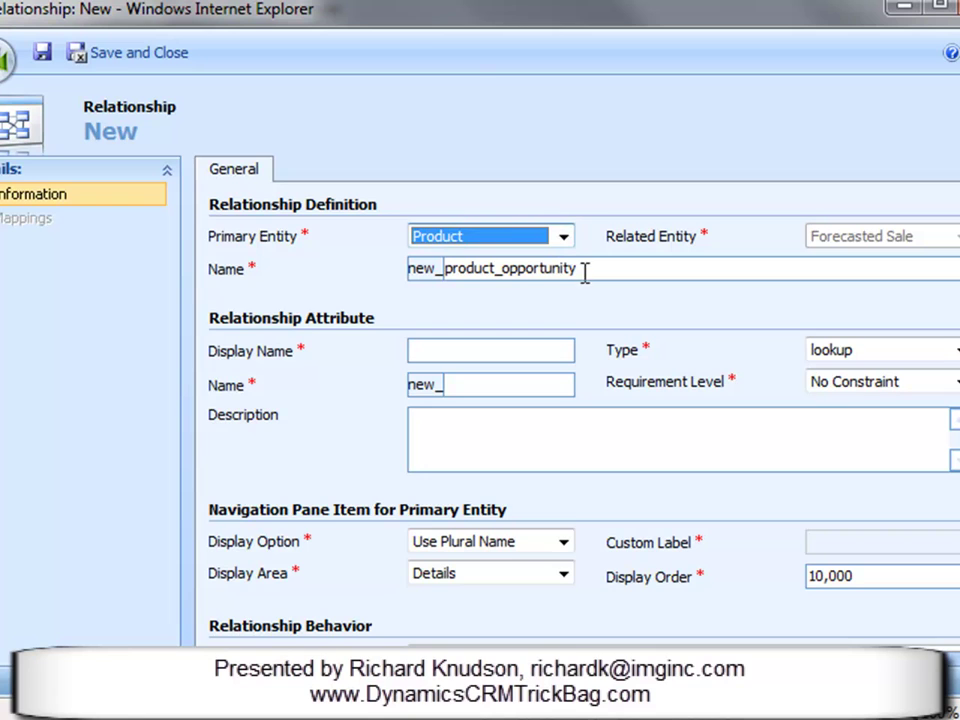
click(539, 355)
text(Product)
key(Tab)
click(513, 350)
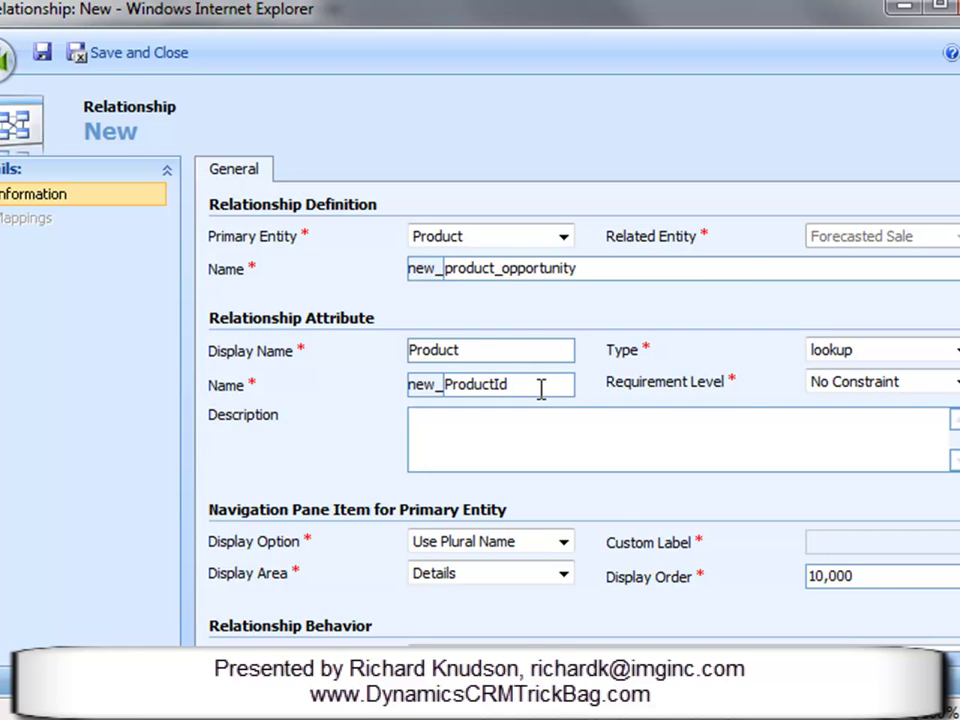
click(130, 55)
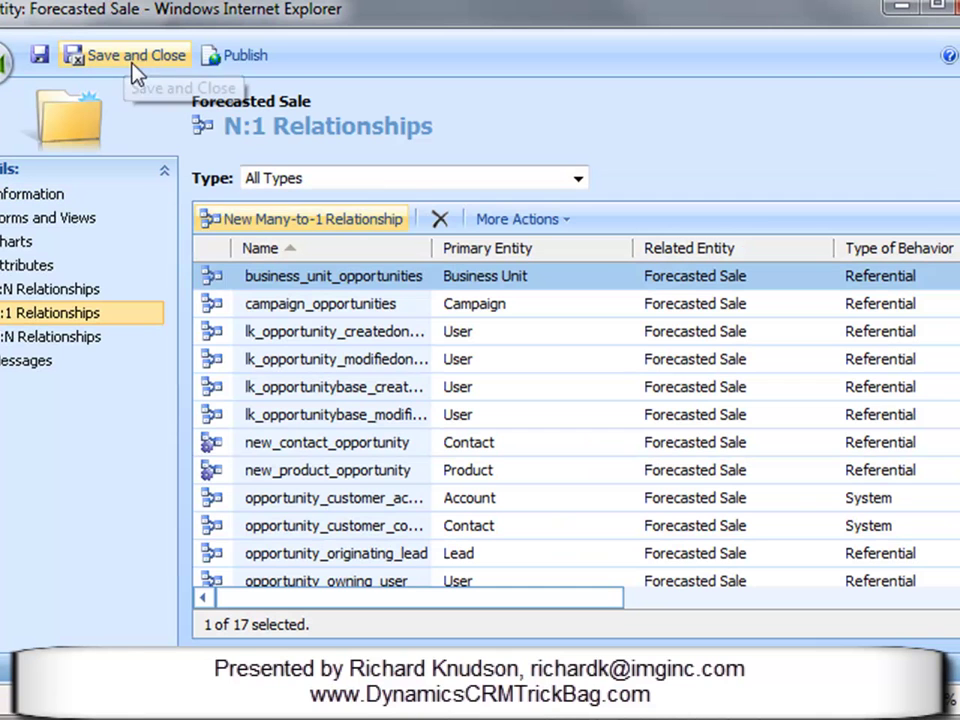
Step: Open the main Forecasted Sale form and relabel the Potential Customer field 'Account'
click(86, 224)
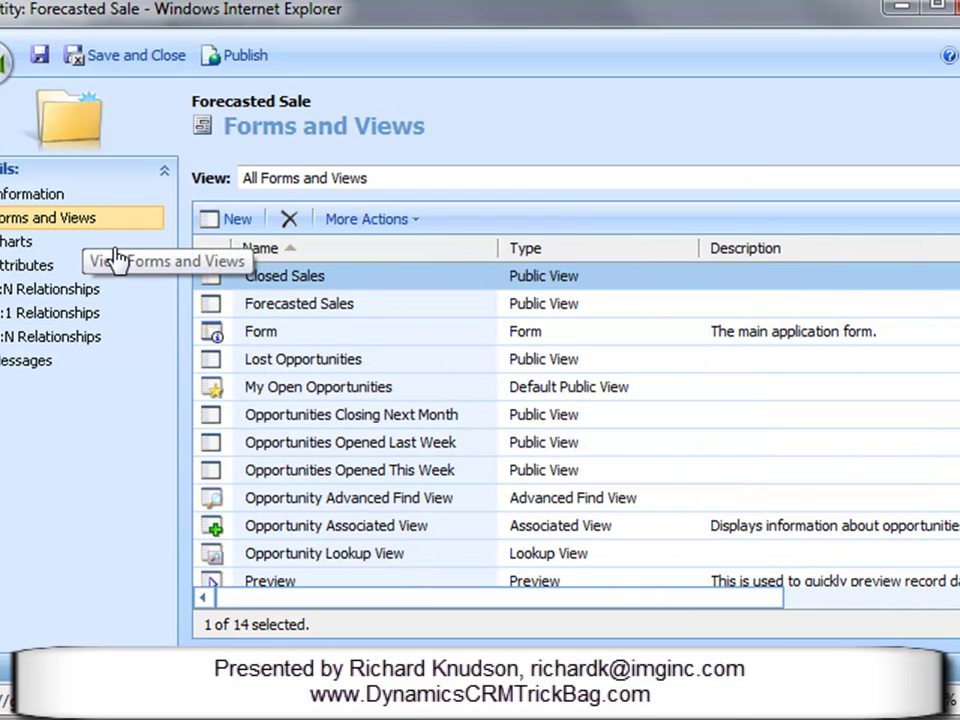
double_click(303, 333)
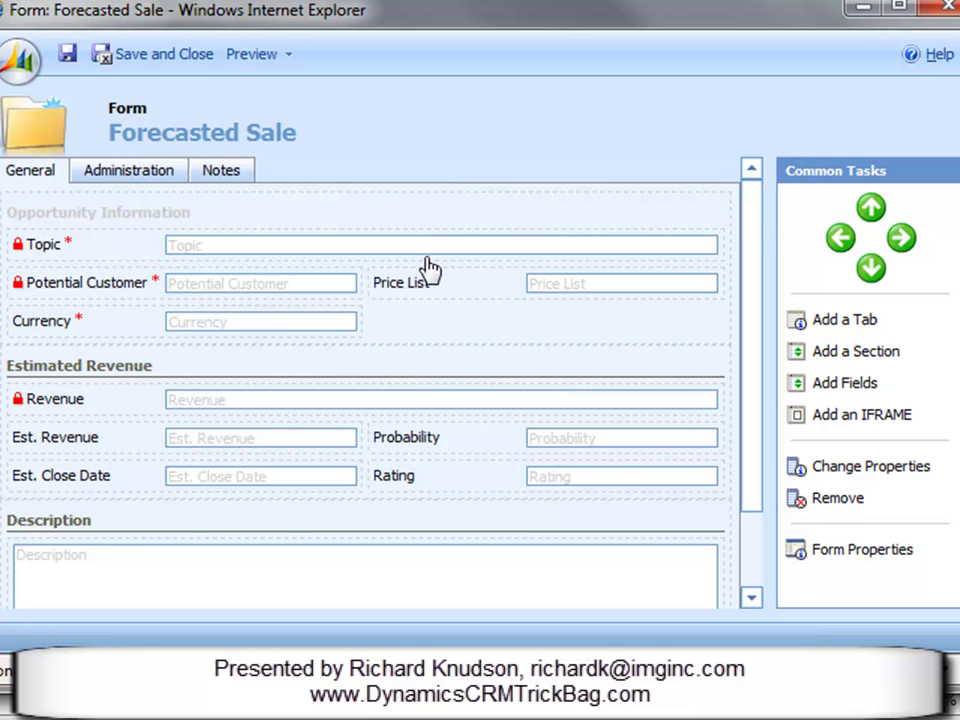
click(113, 285)
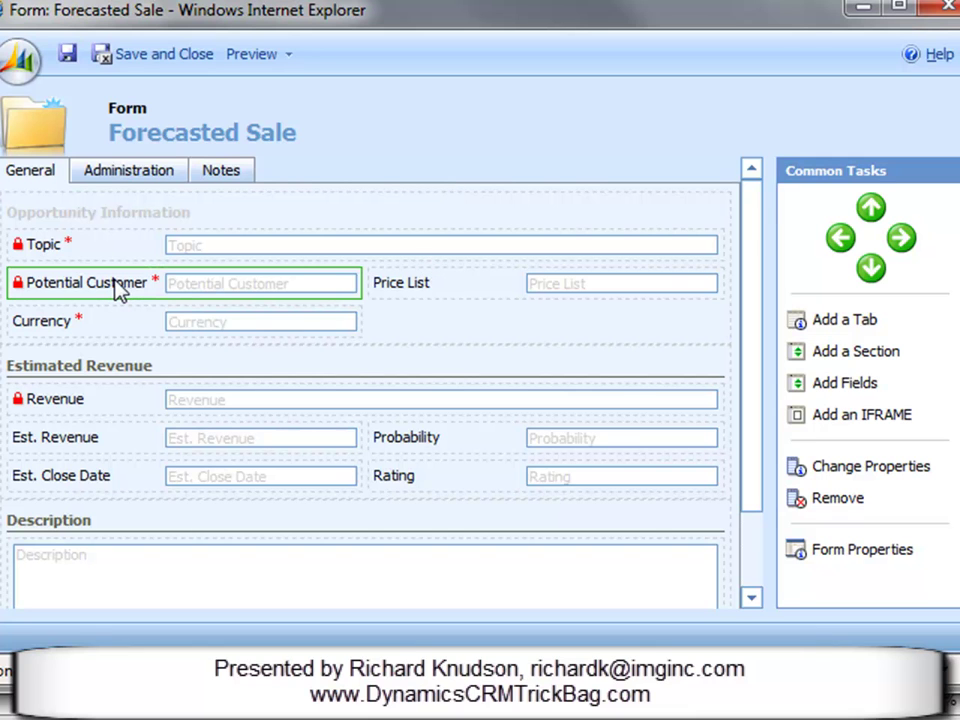
double_click(180, 290)
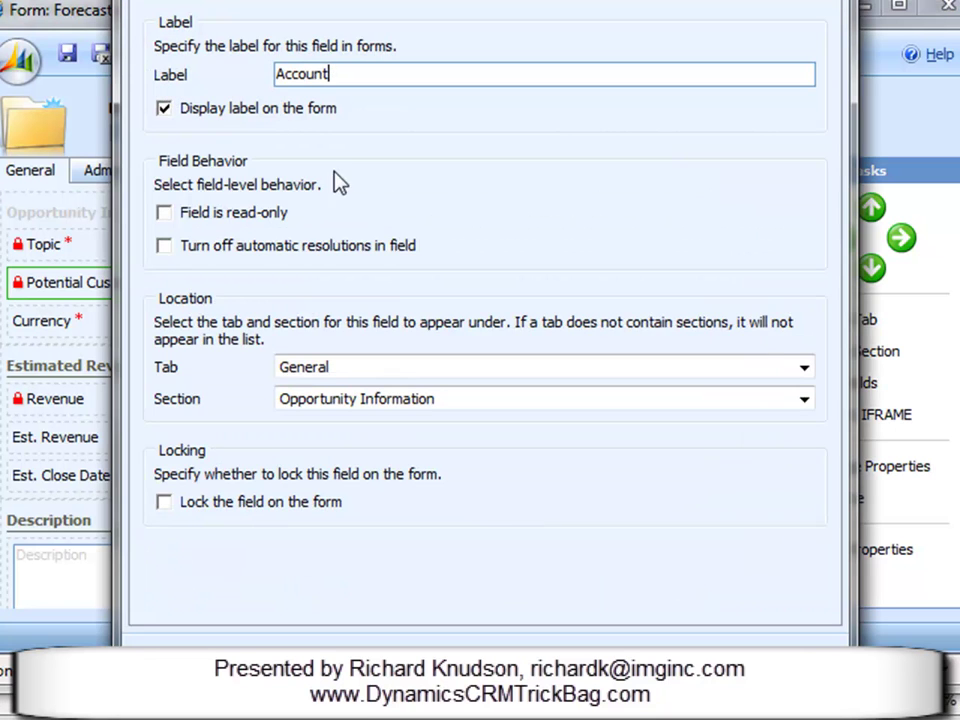
key(Return)
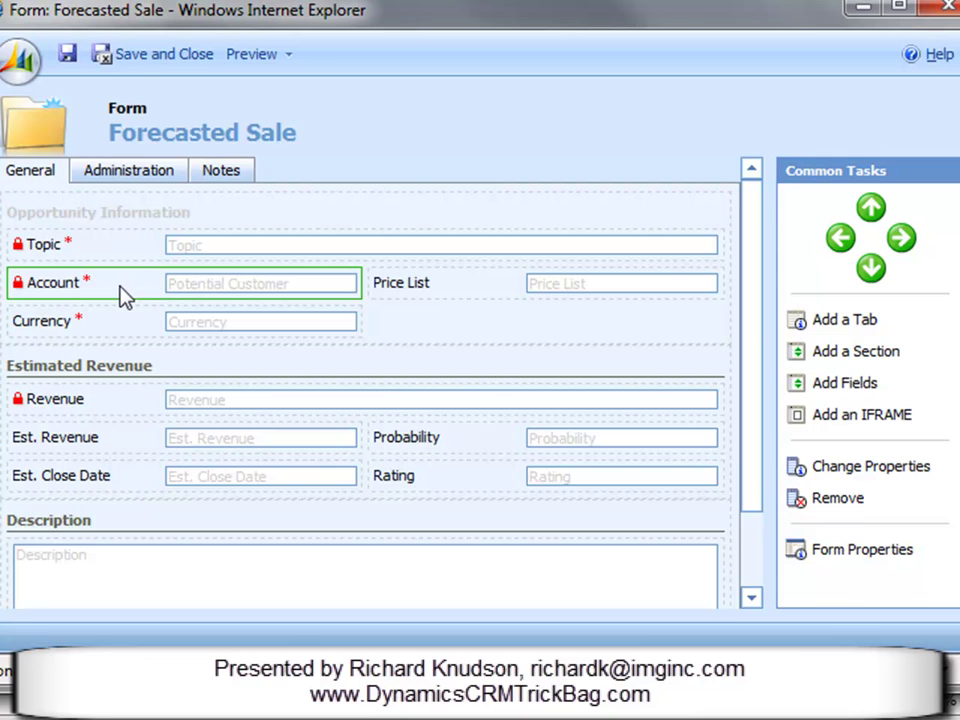
Step: Add Primary Contact and Product to Opportunity Information, moving Primary Contact above Currency
click(392, 220)
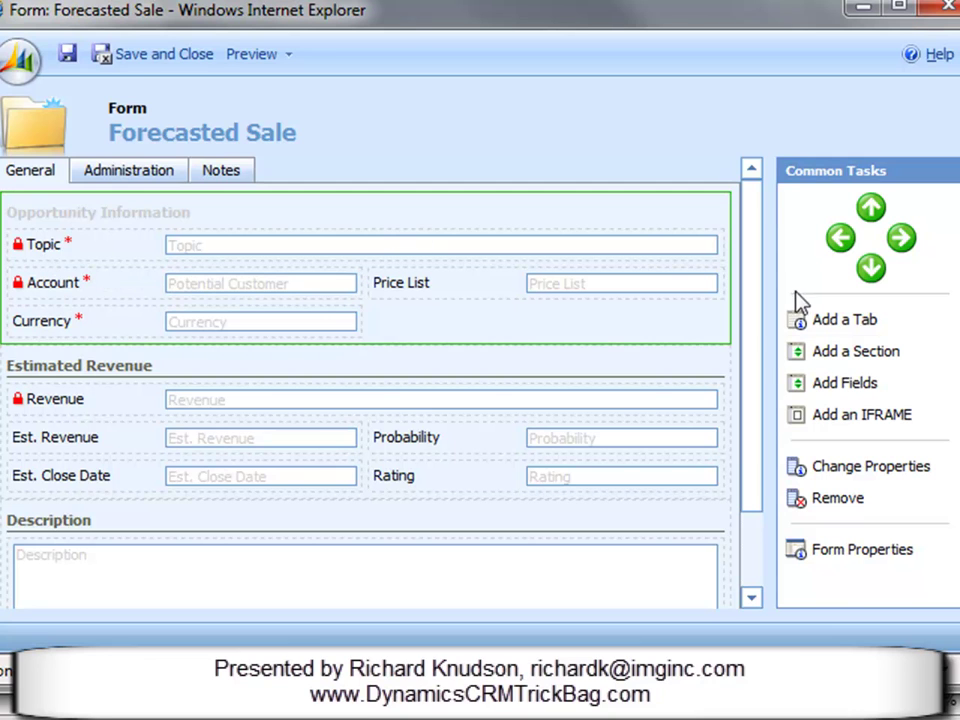
click(848, 388)
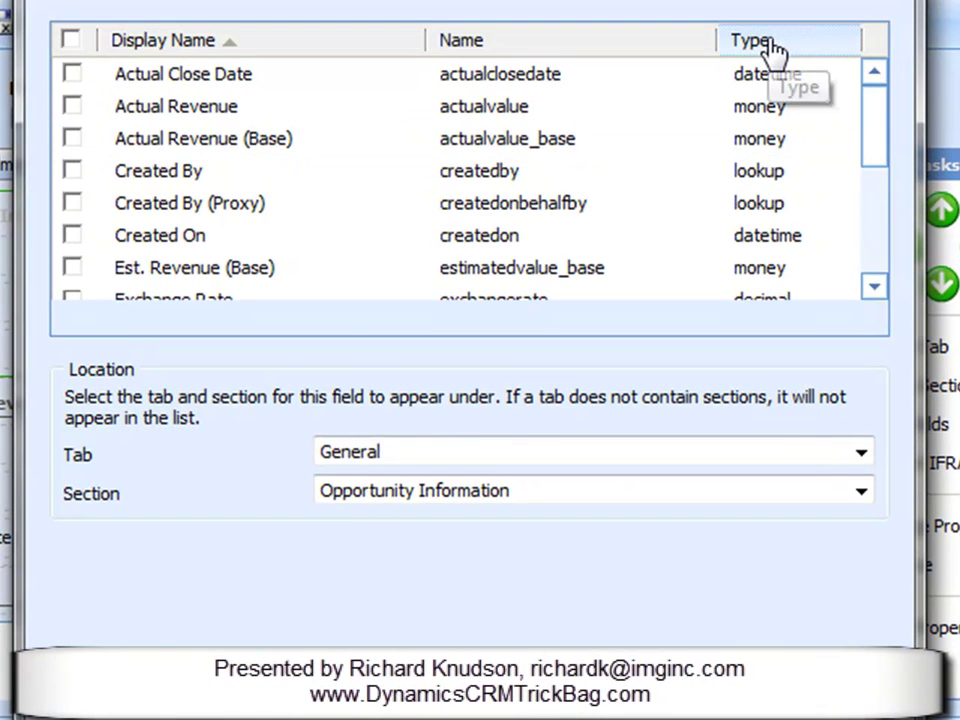
click(775, 50)
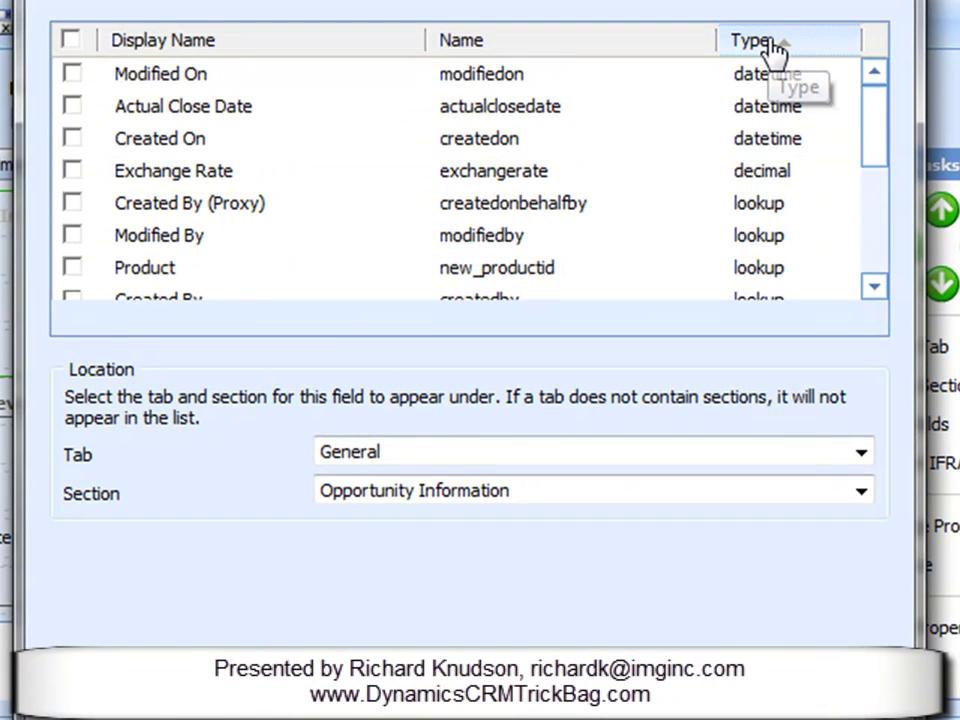
drag(881, 111, 896, 148)
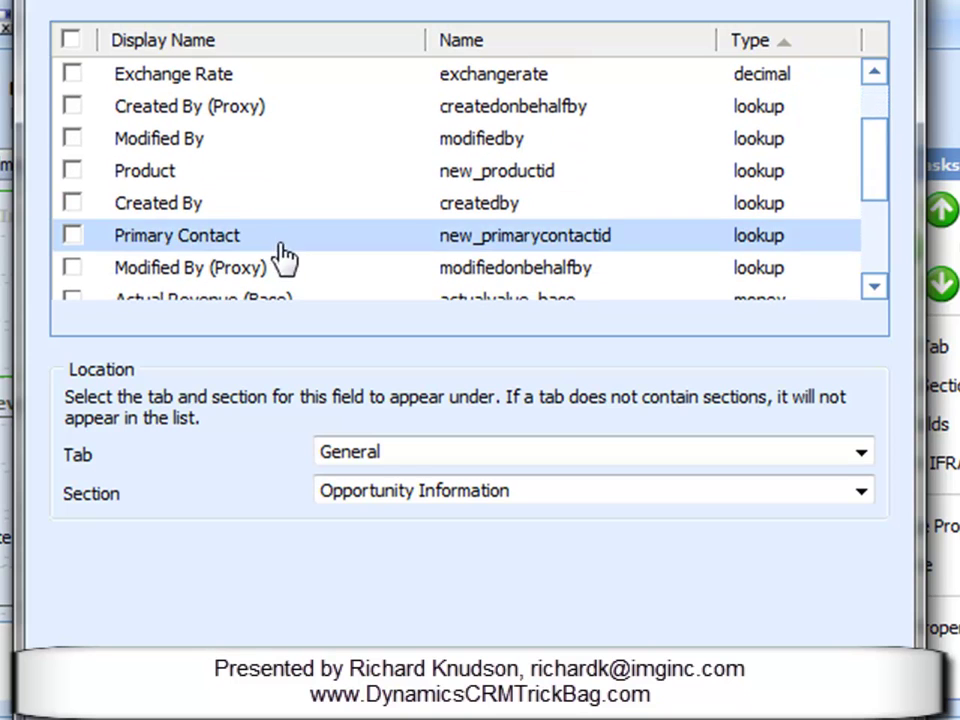
click(229, 245)
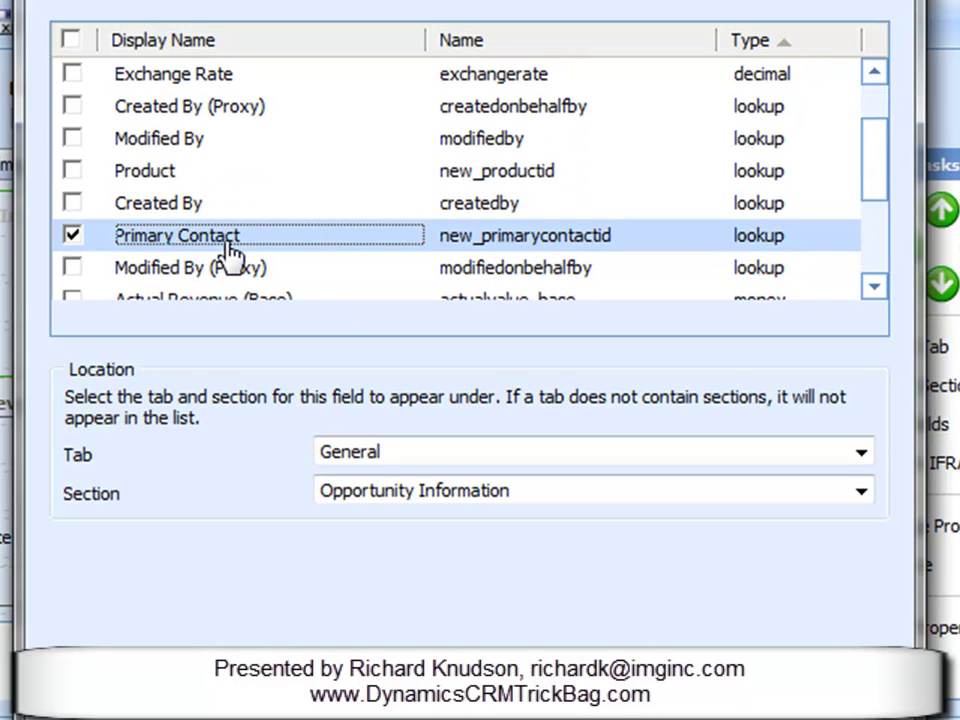
click(74, 172)
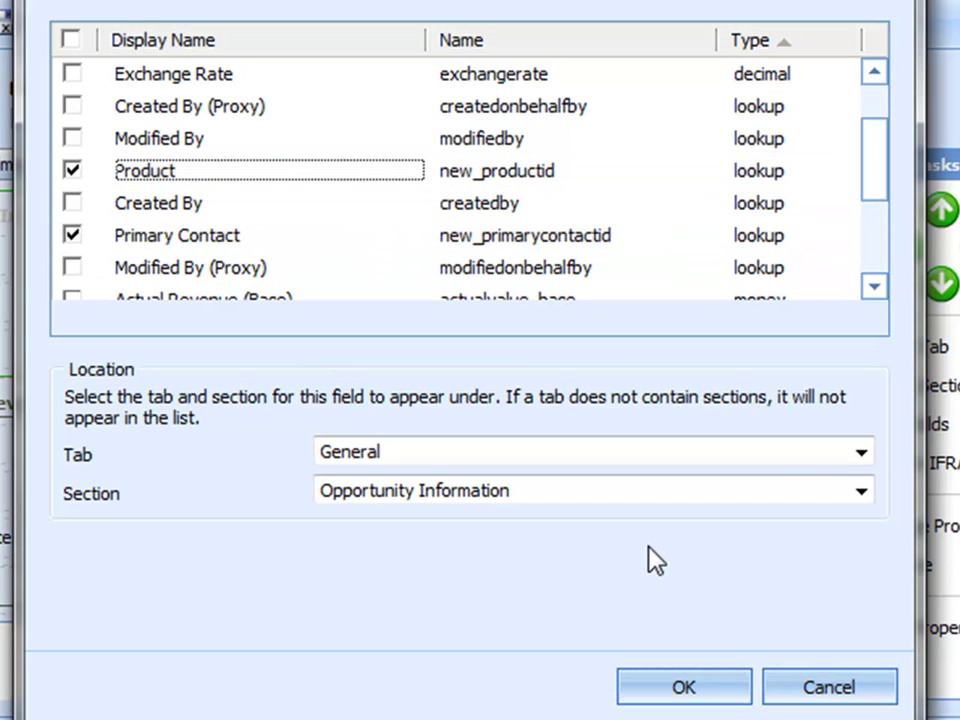
click(729, 690)
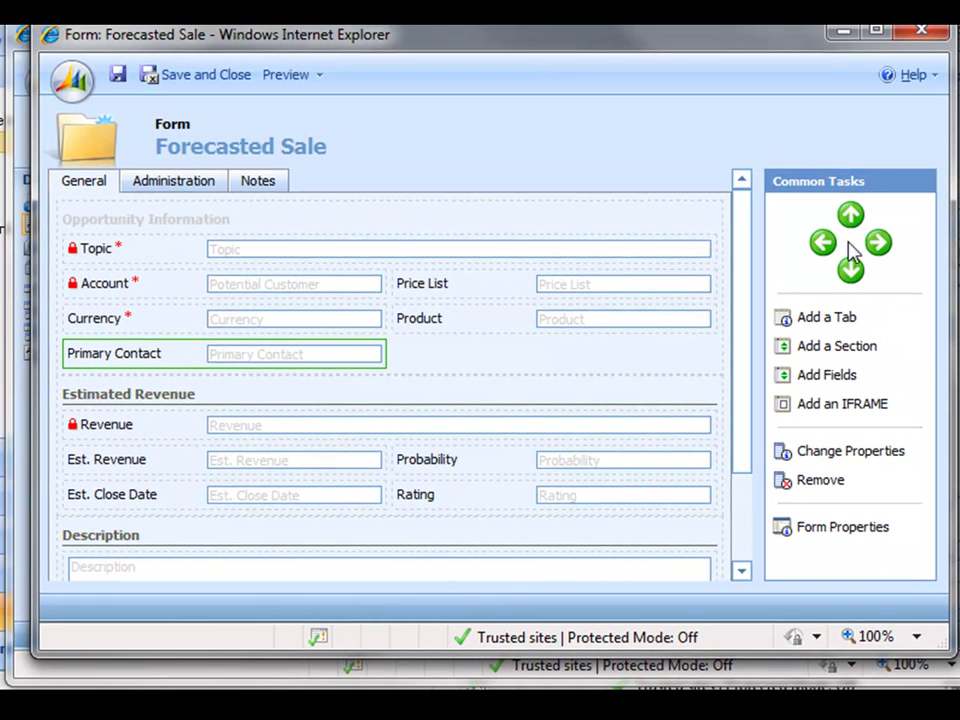
click(857, 213)
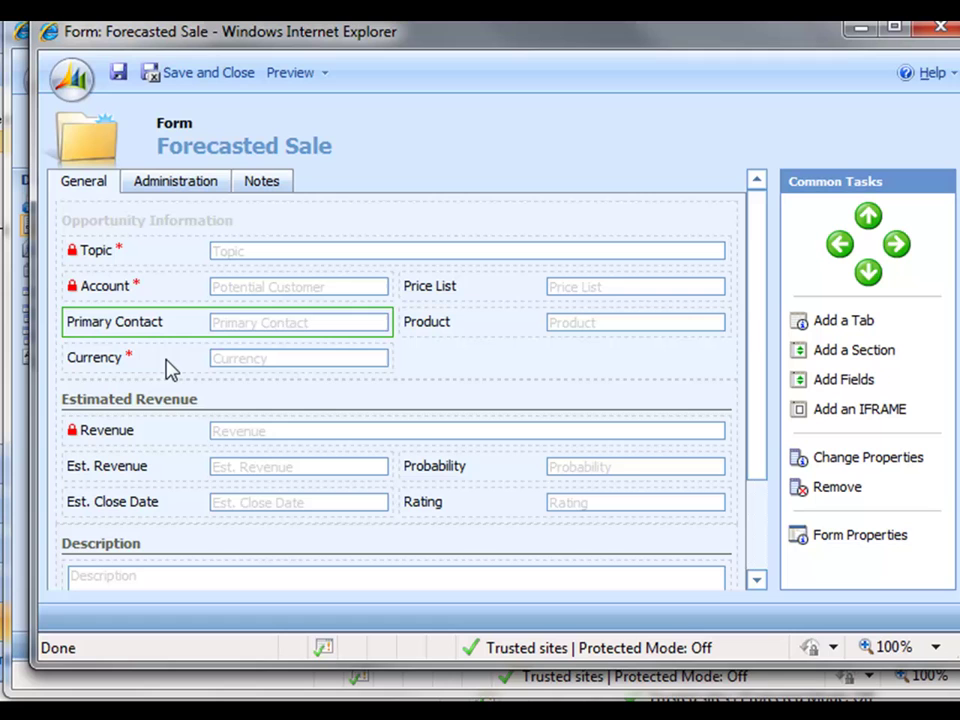
Step: Move the Currency field to the Administration tab through its field properties
click(167, 364)
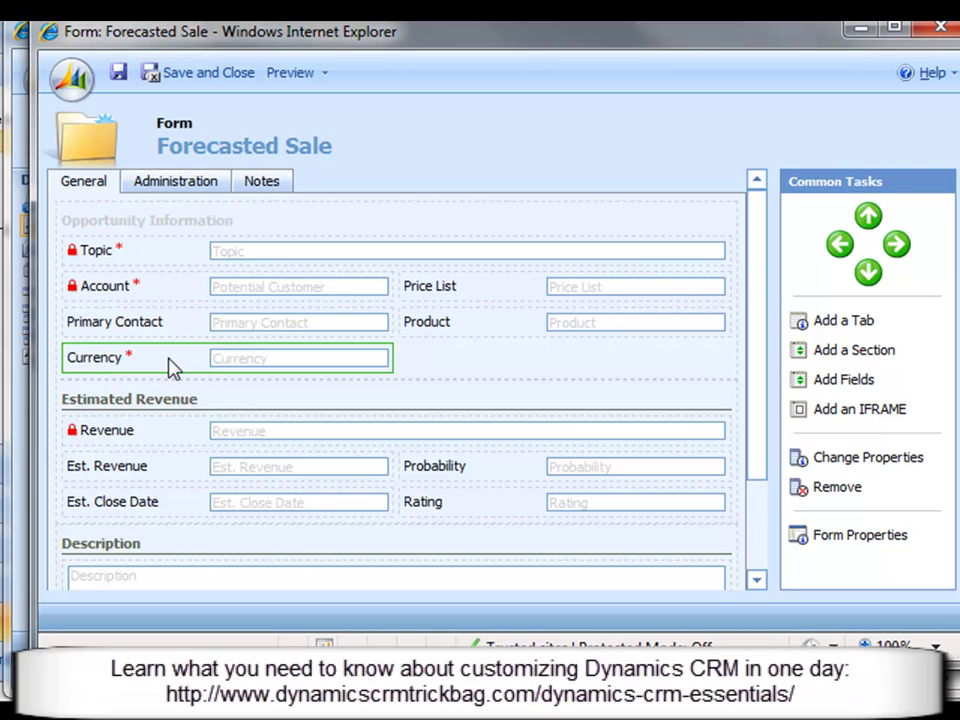
double_click(170, 367)
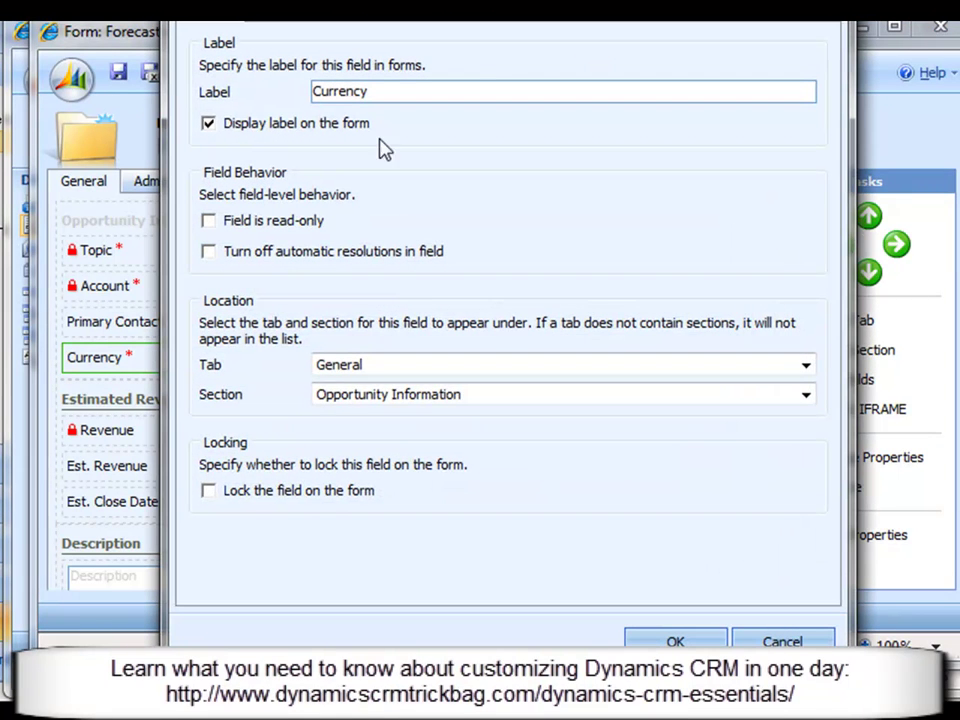
click(378, 366)
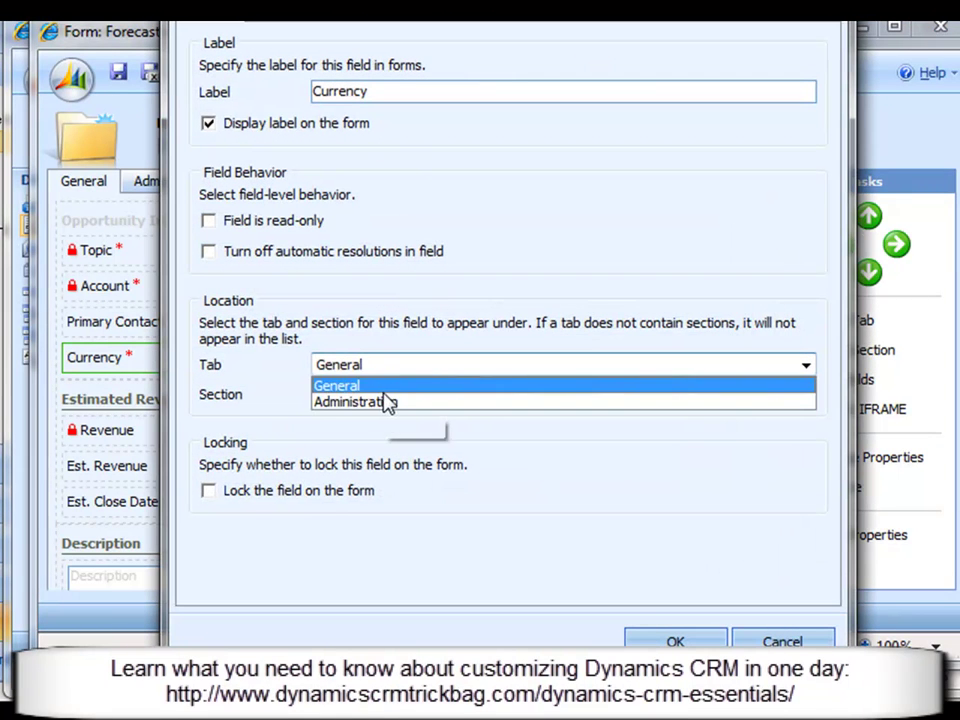
click(386, 400)
click(690, 640)
click(84, 188)
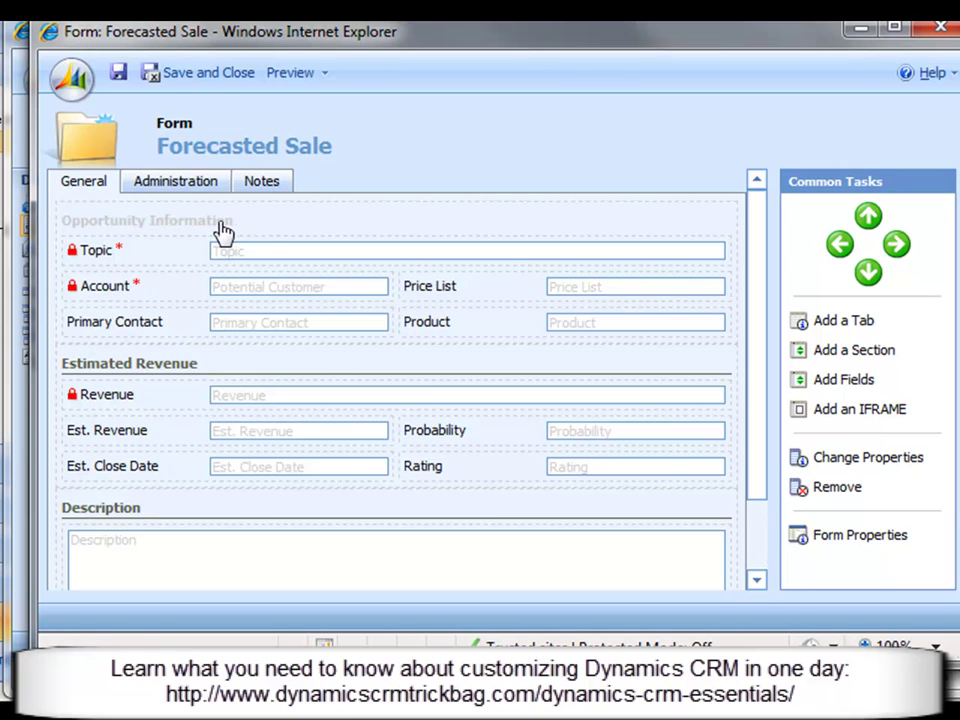
Step: Move the Price List field to the Administration tab through its field properties
click(477, 296)
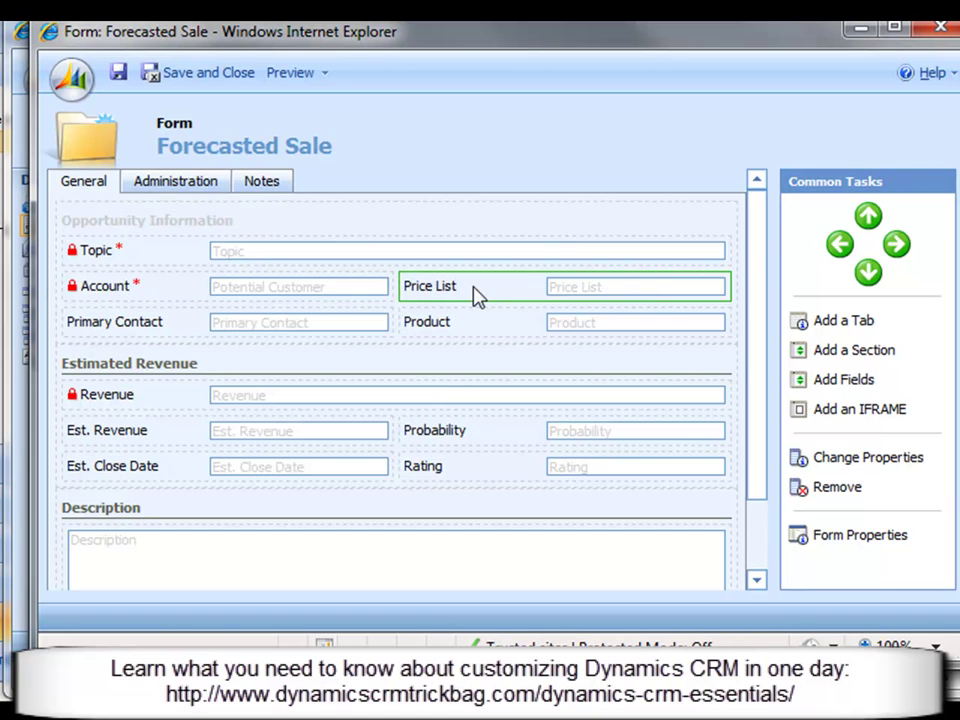
double_click(444, 300)
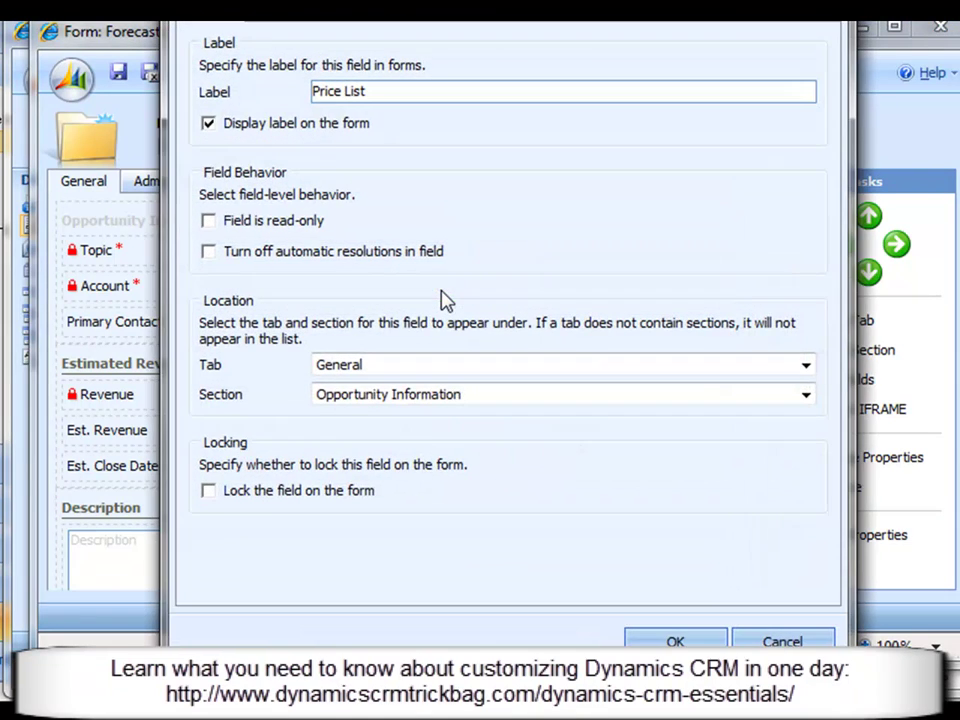
click(356, 369)
click(375, 402)
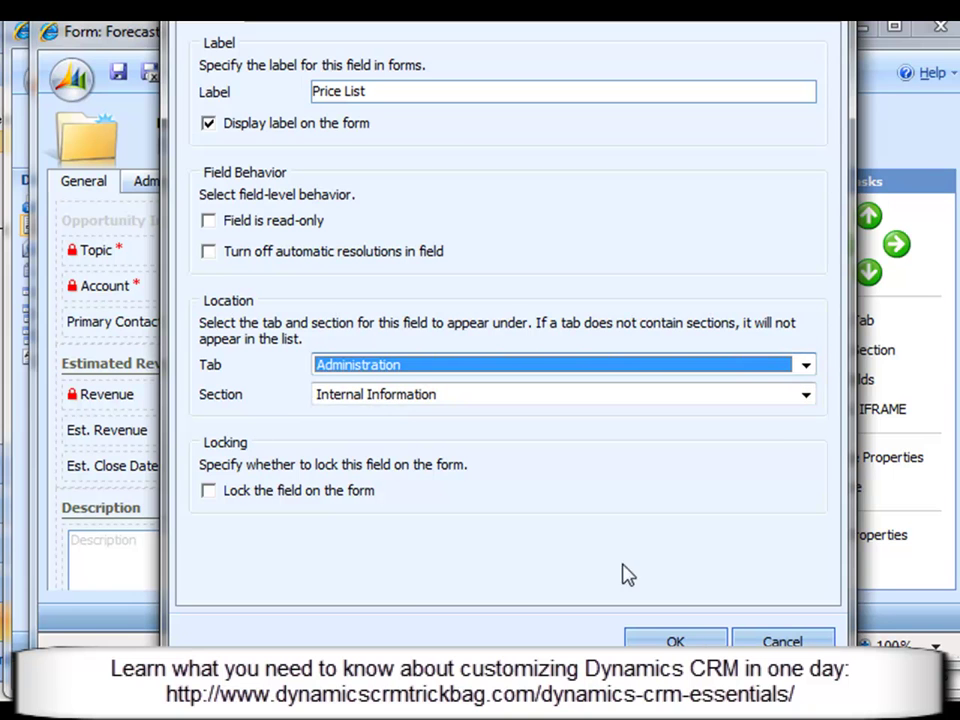
click(676, 641)
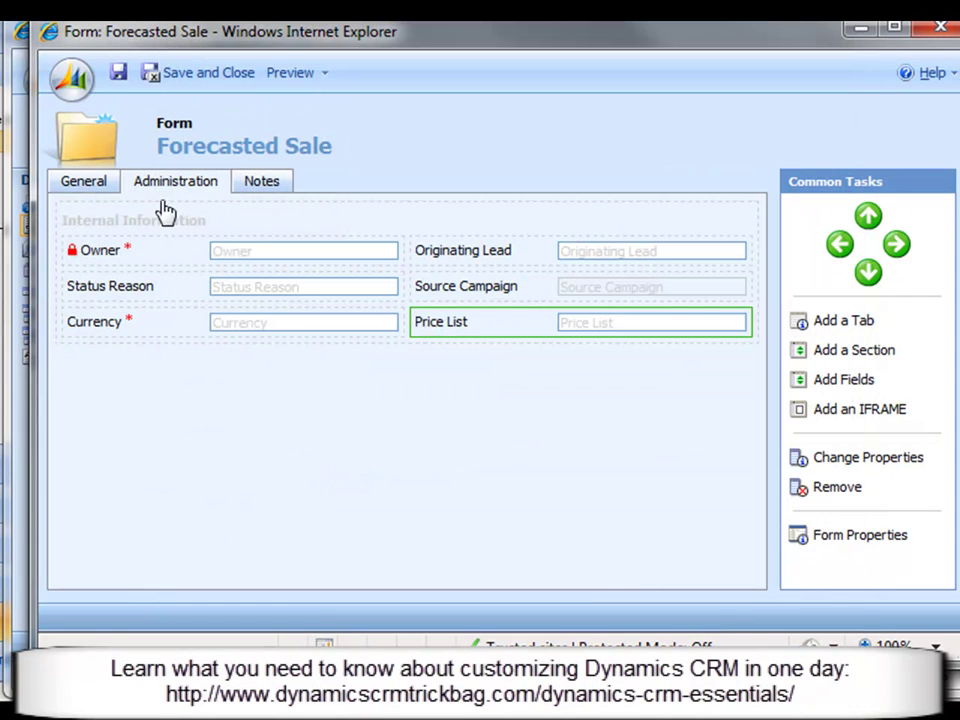
click(68, 188)
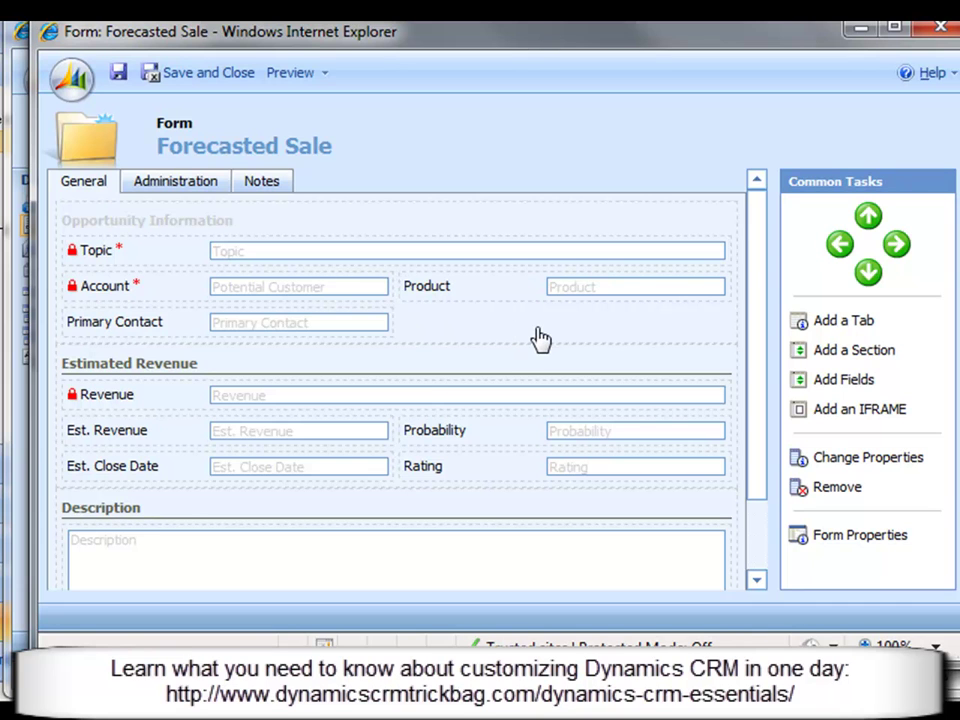
Step: Check the General tab layout of the Account, Primary Contact and Product fields
click(268, 295)
click(274, 329)
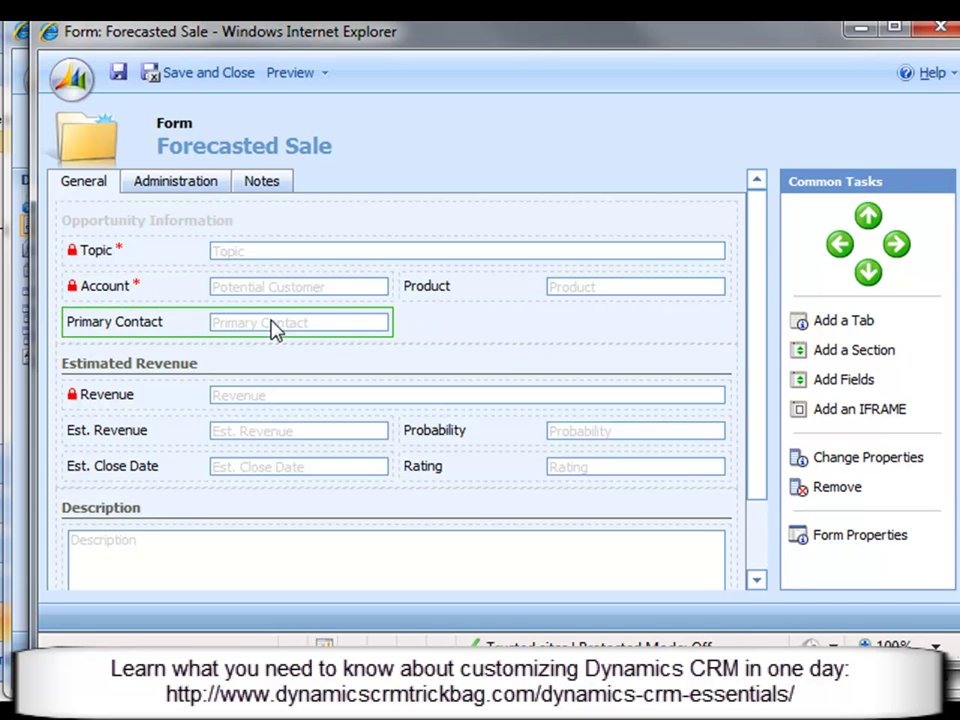
click(476, 299)
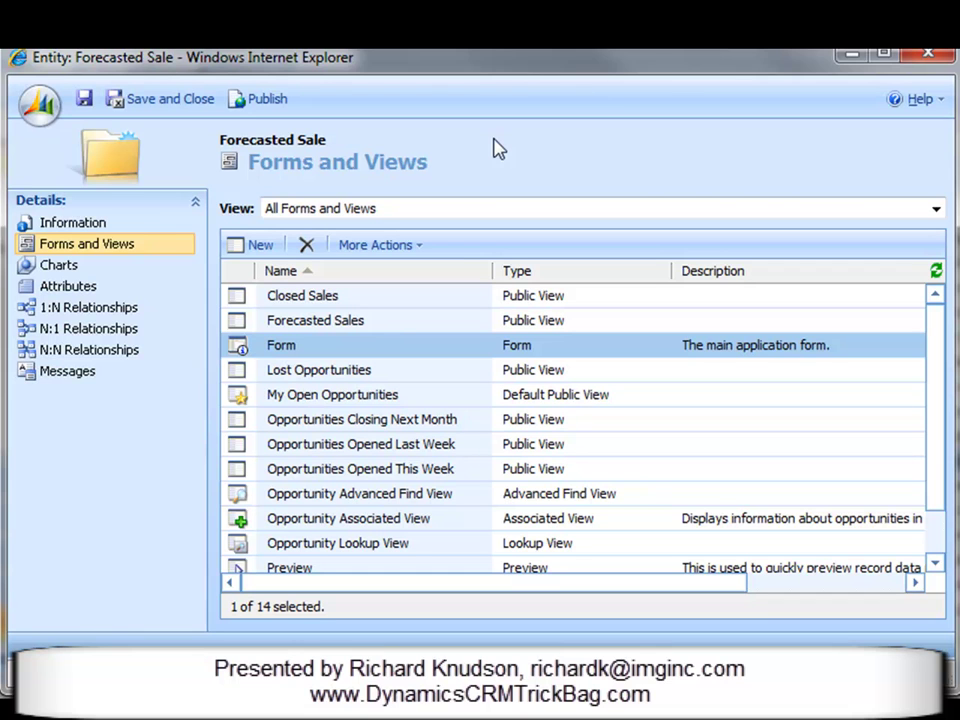
Step: Open the attribute list, sort by display name, and select isrevenuesystemcalculated (Revenue)
click(103, 287)
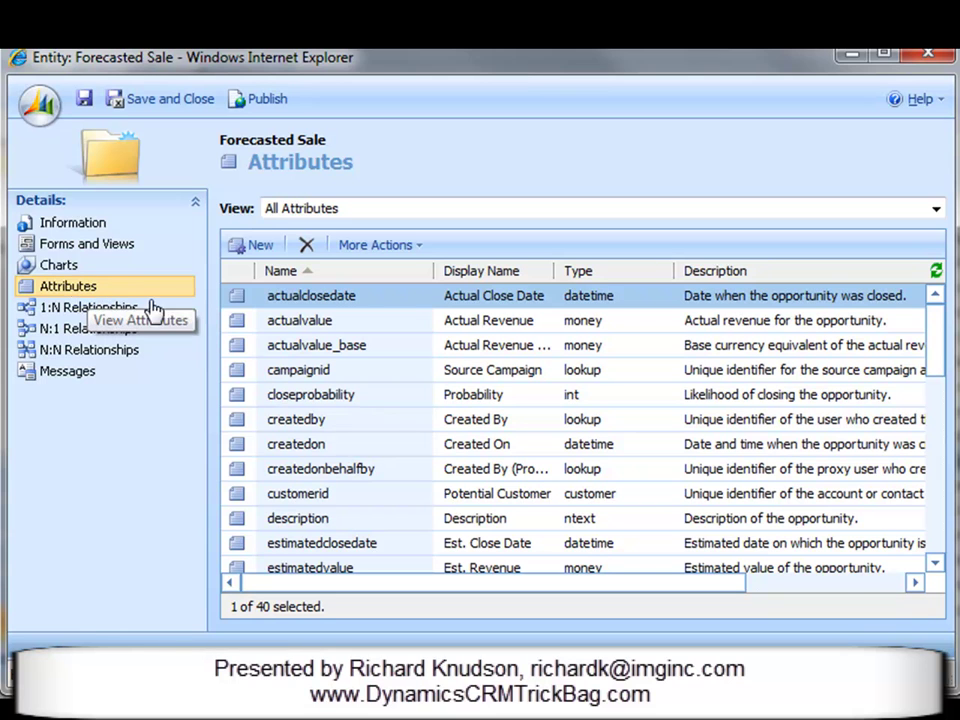
drag(930, 366, 934, 516)
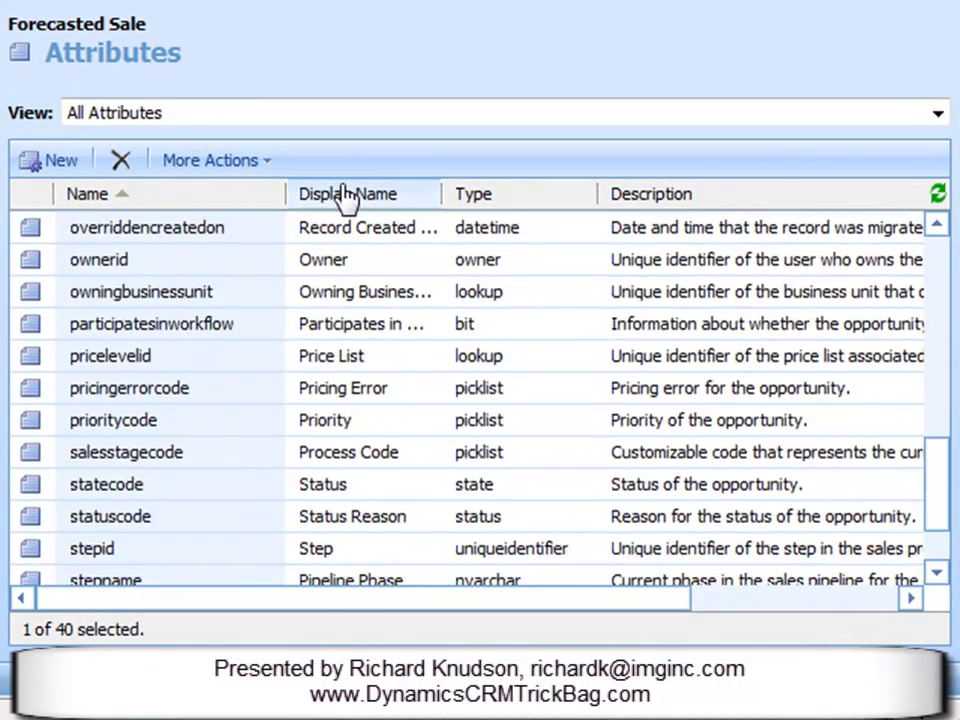
click(345, 198)
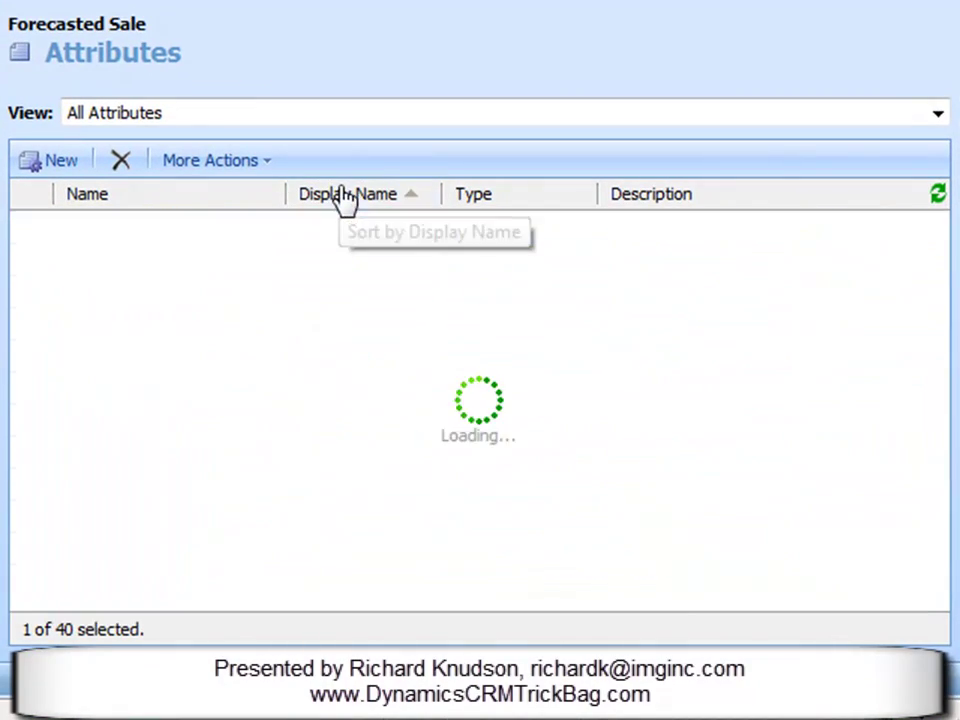
drag(941, 318, 938, 550)
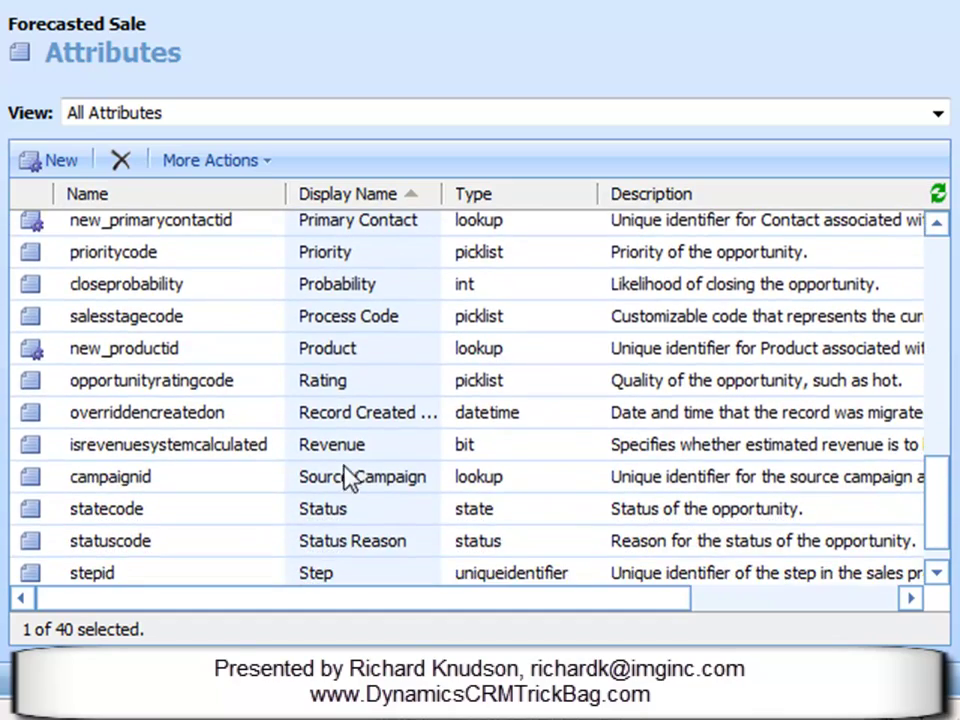
click(346, 455)
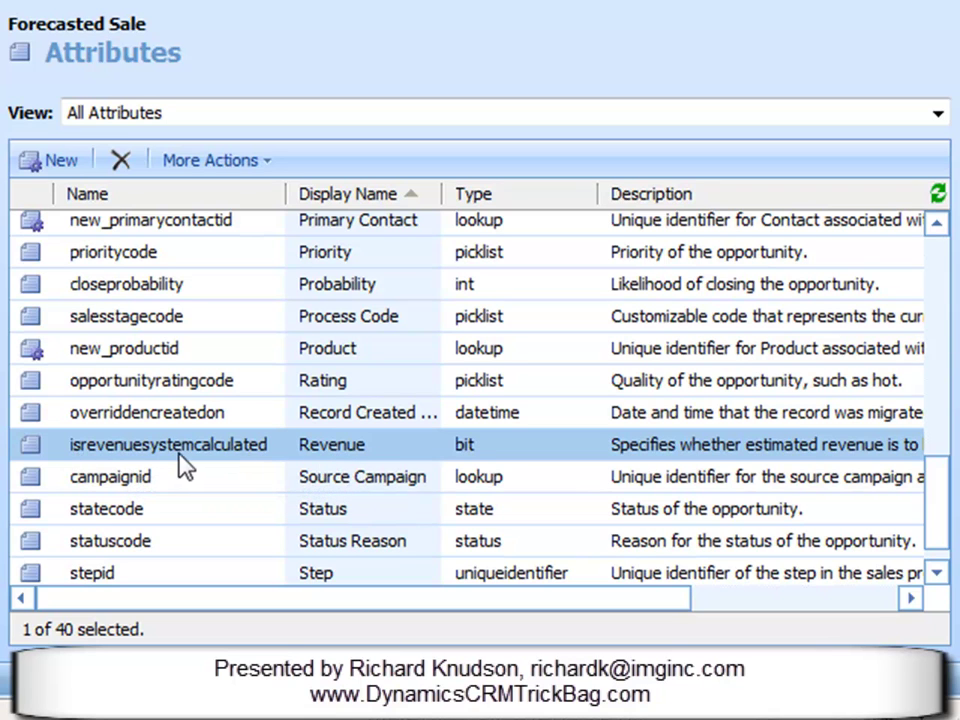
Step: Change the Revenue attribute's default value from System Calculated to User Provided
double_click(391, 450)
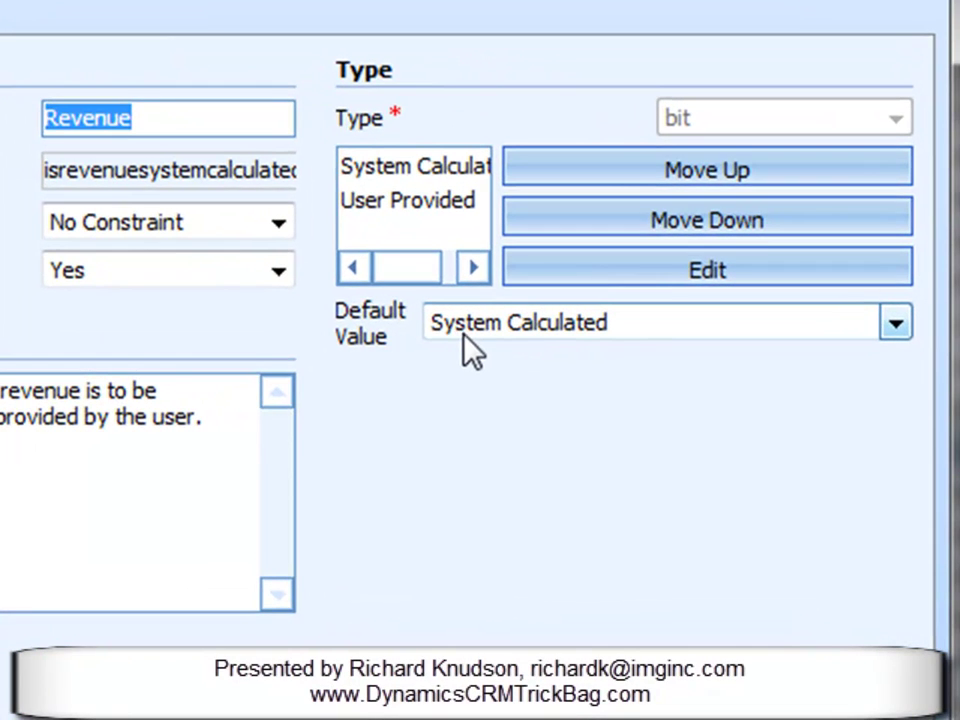
click(465, 326)
click(506, 383)
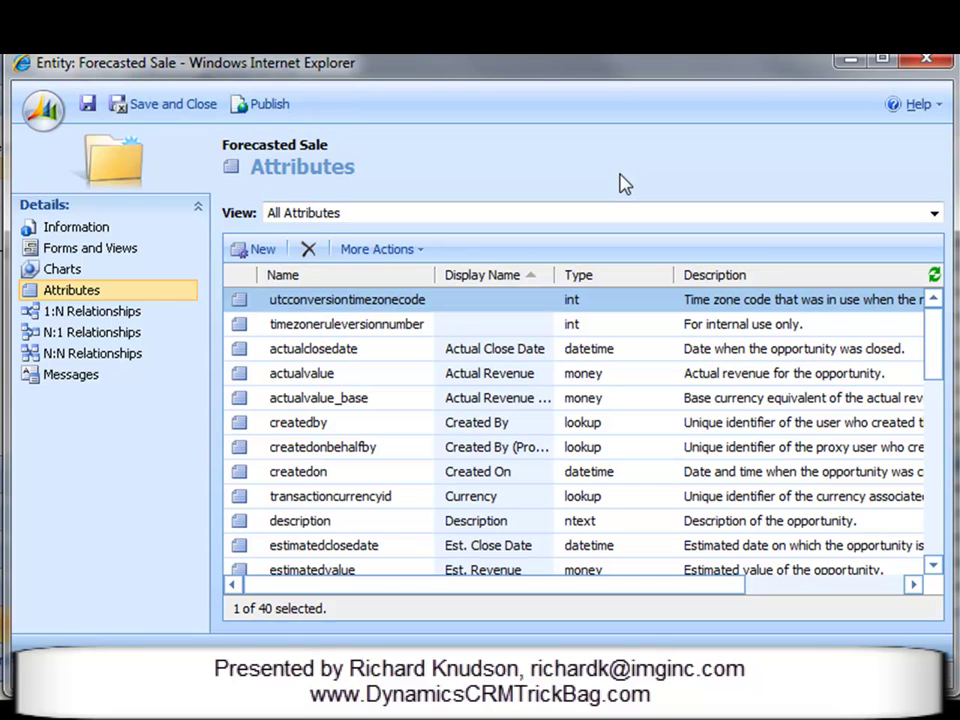
Step: Move the Revenue field to the form's Administration tab and save the form
click(97, 251)
double_click(410, 350)
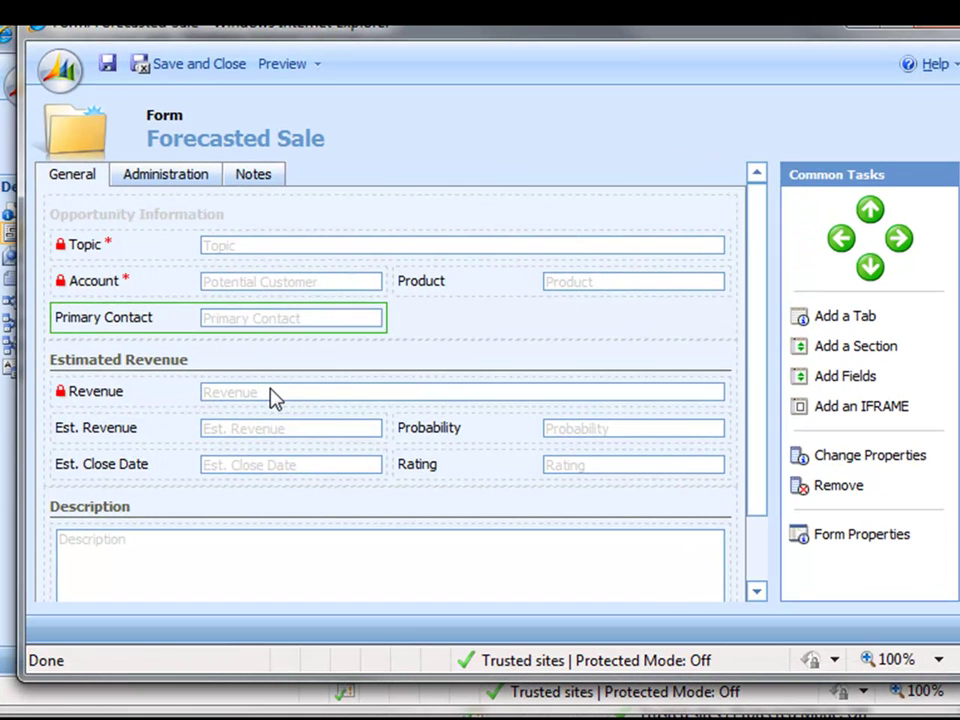
double_click(170, 397)
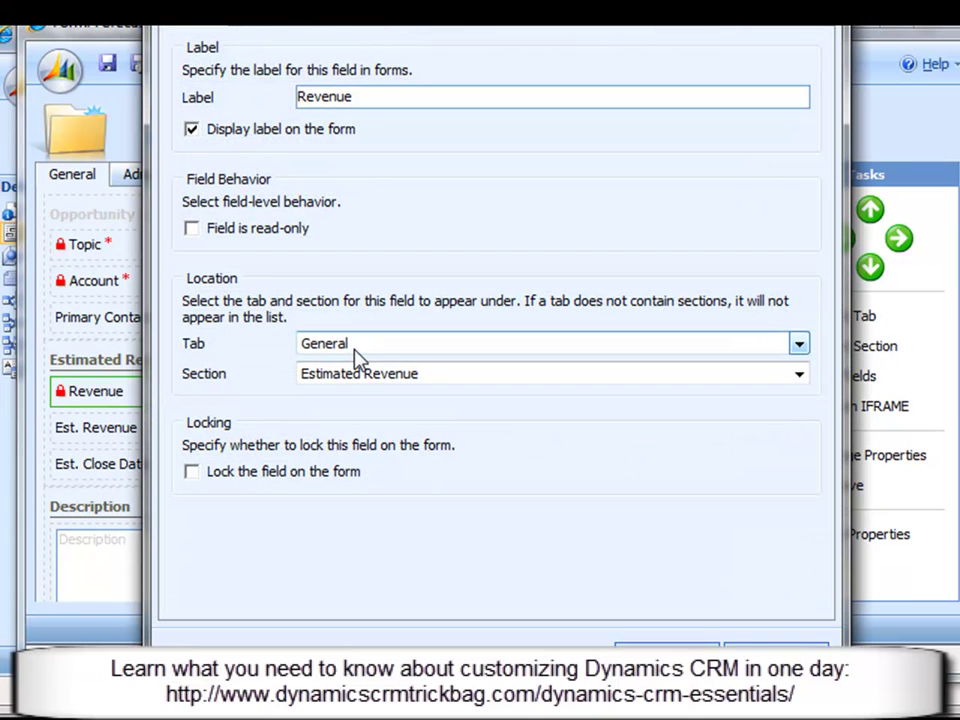
click(357, 345)
click(360, 385)
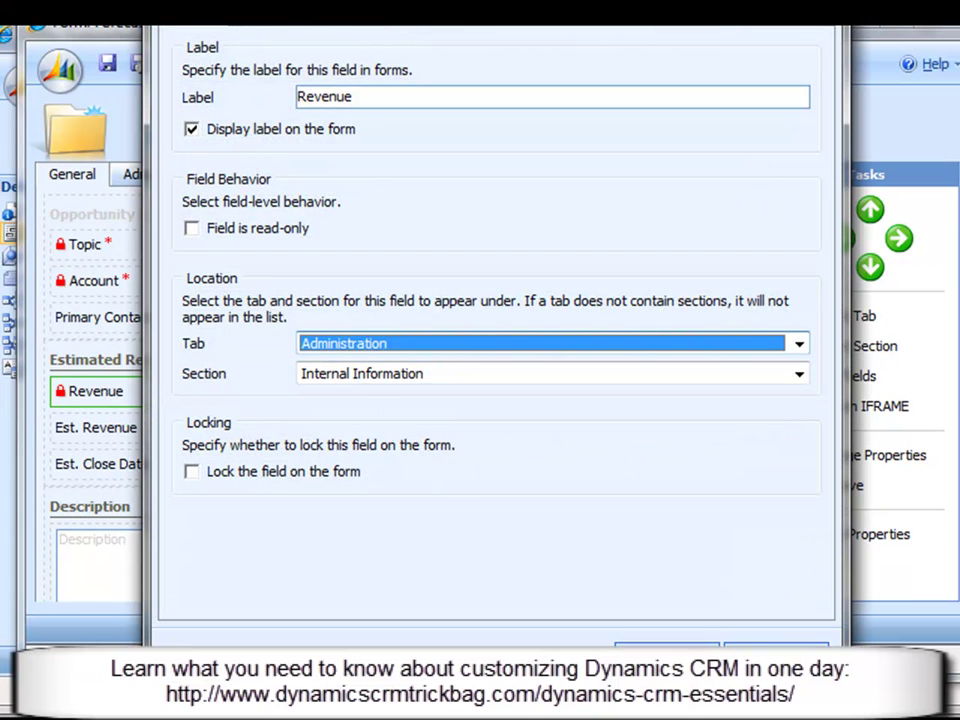
key(Return)
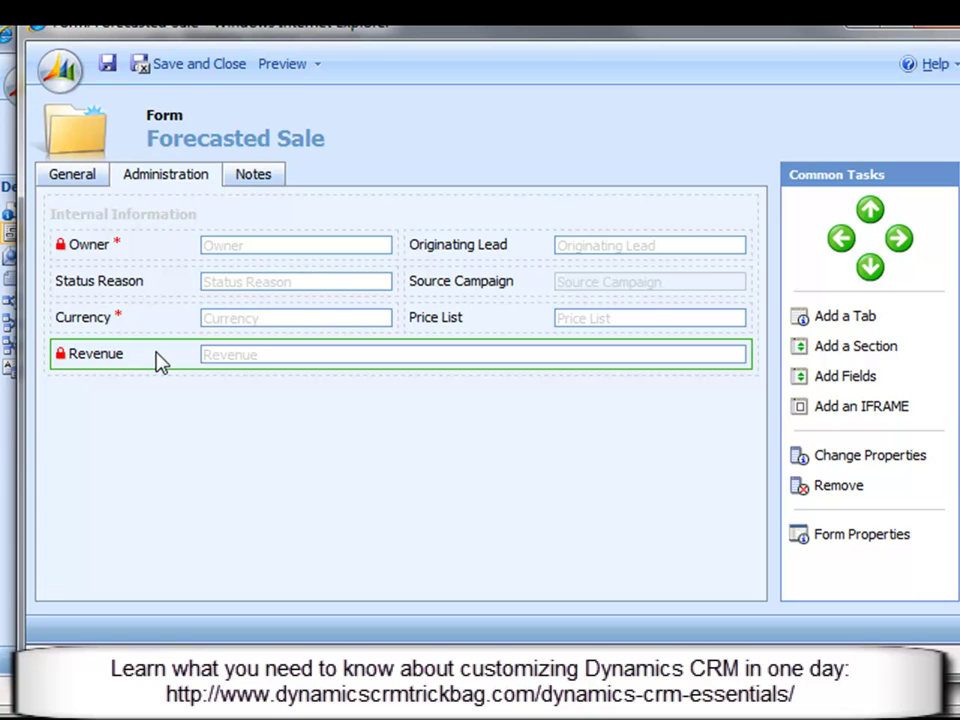
click(76, 182)
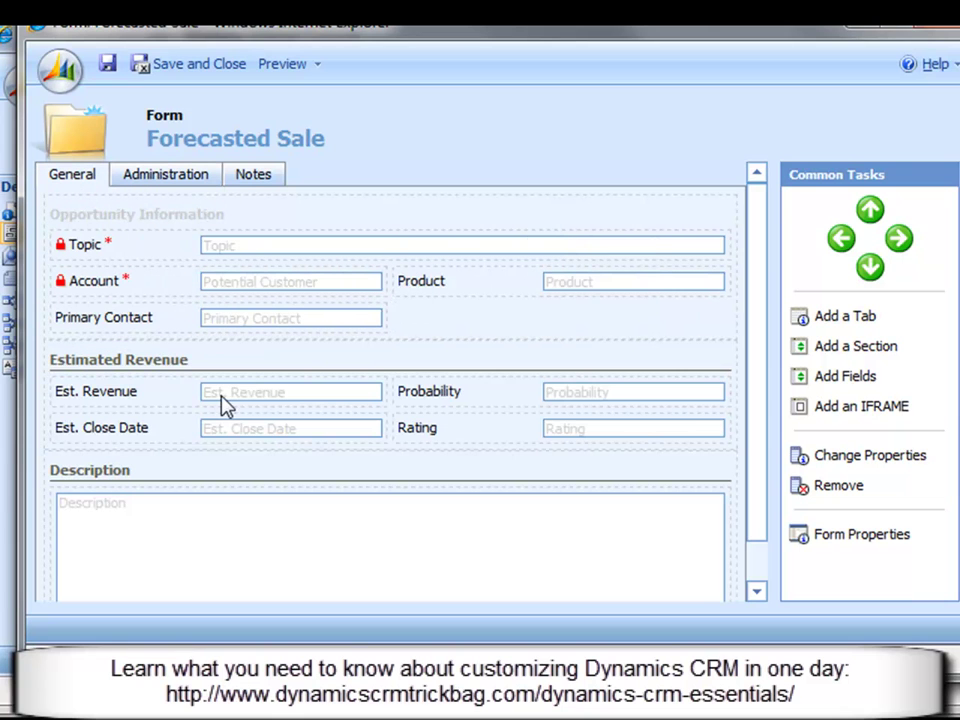
click(144, 405)
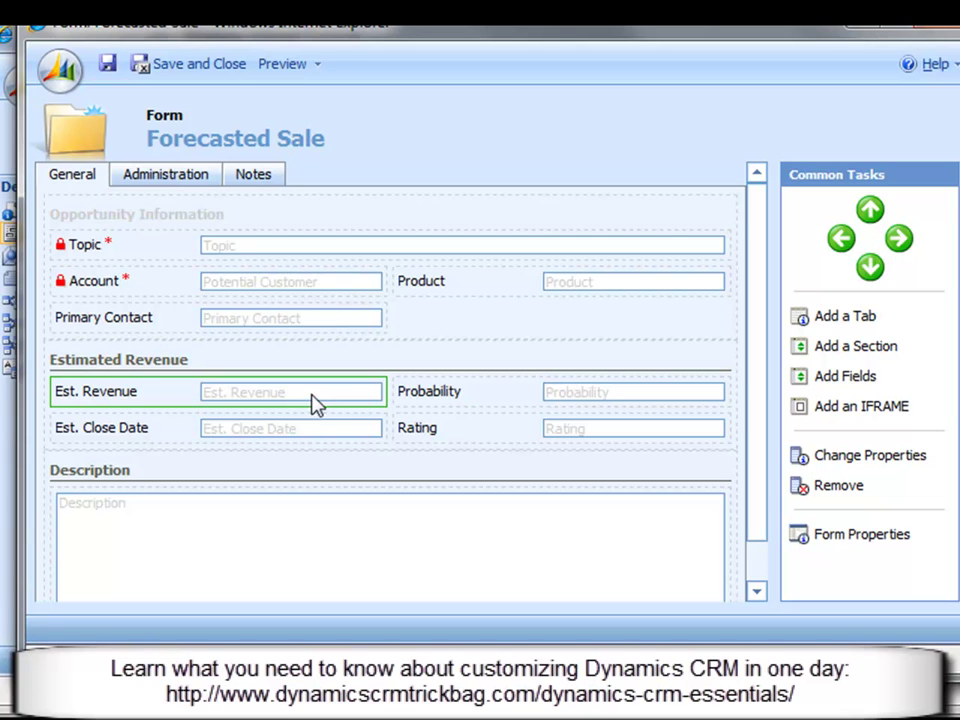
click(212, 70)
Step: Publish the Forecasted Sale customizations and open the Forecasted Sales list
click(183, 86)
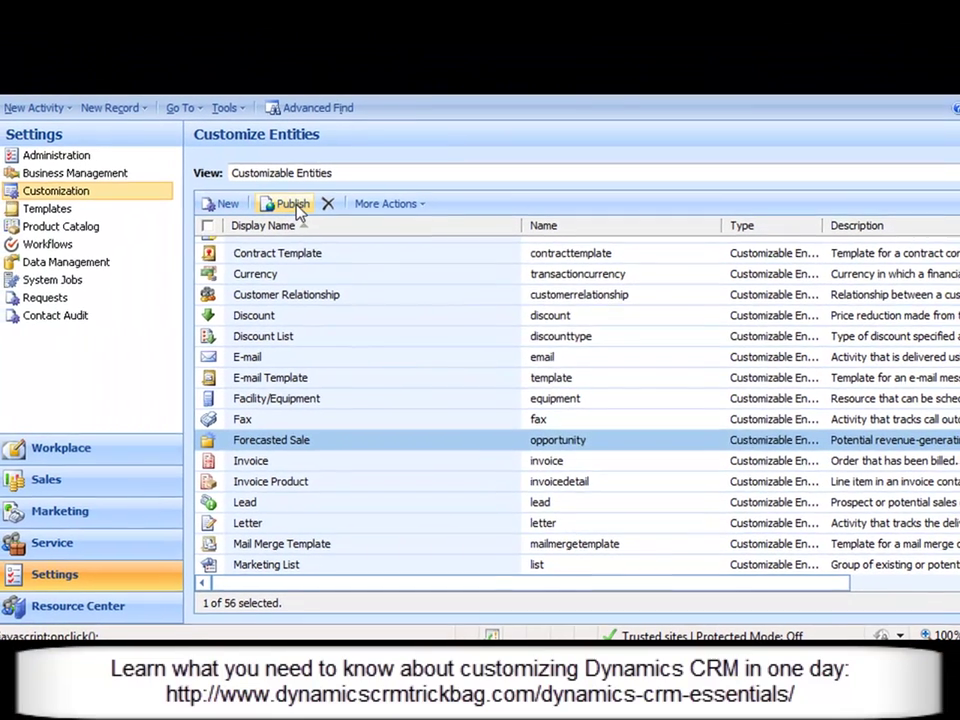
click(214, 164)
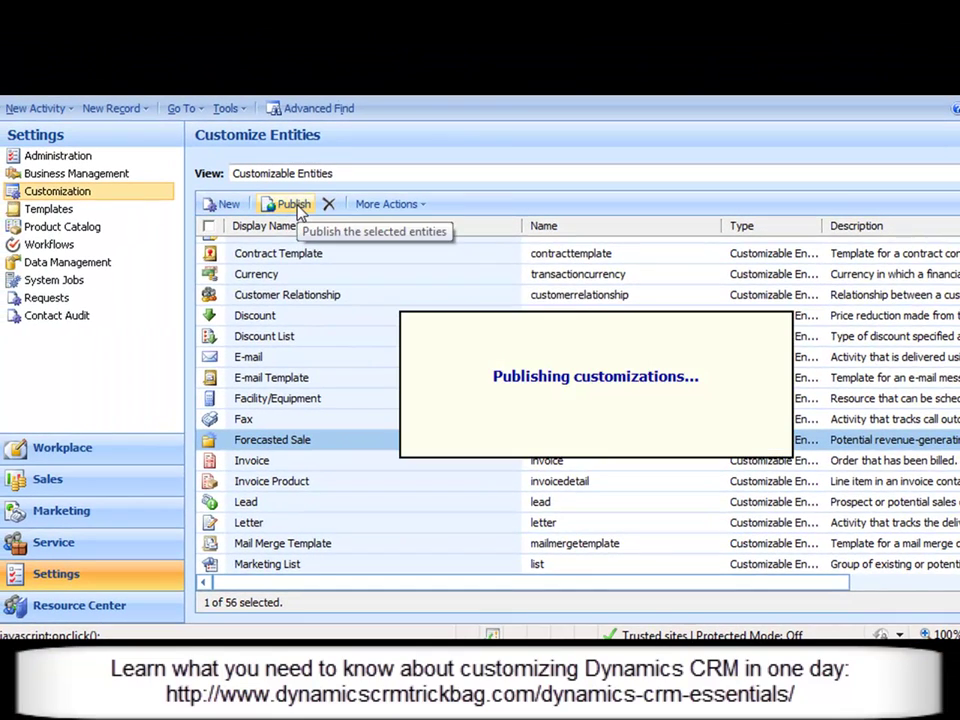
click(110, 479)
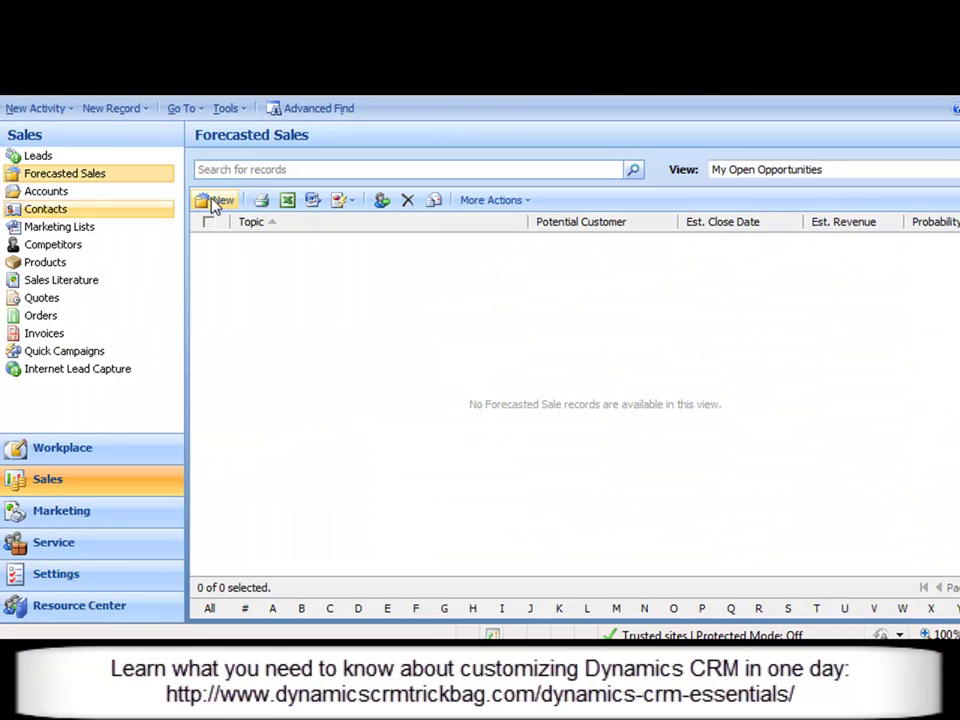
Step: Create a new Forecasted Sale with Topic 'test' and account Airgas
click(216, 201)
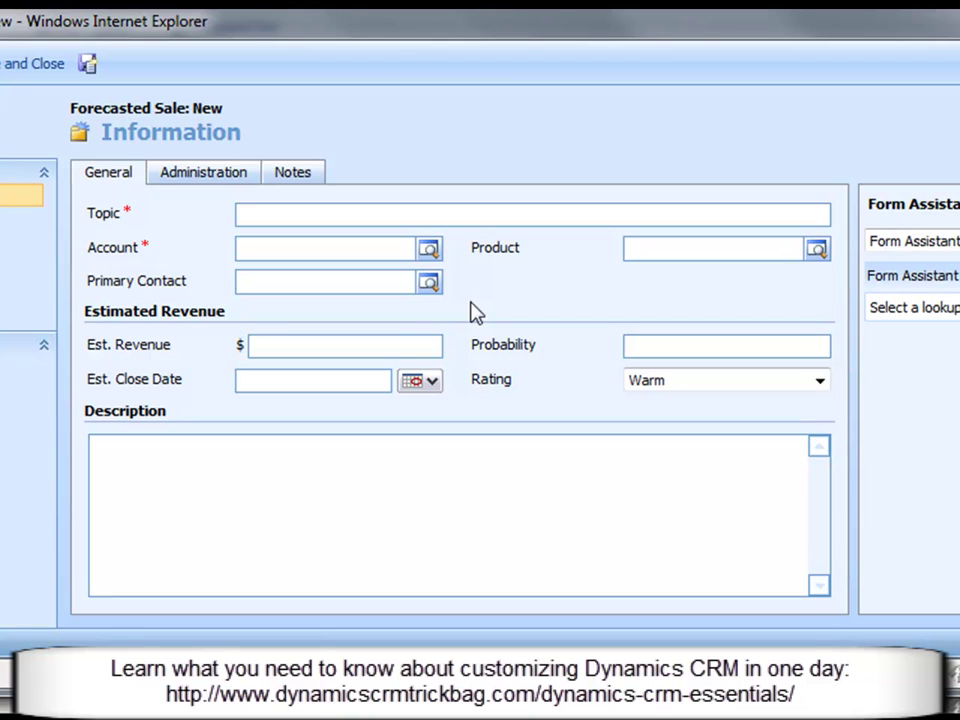
click(291, 219)
text(test)
click(302, 240)
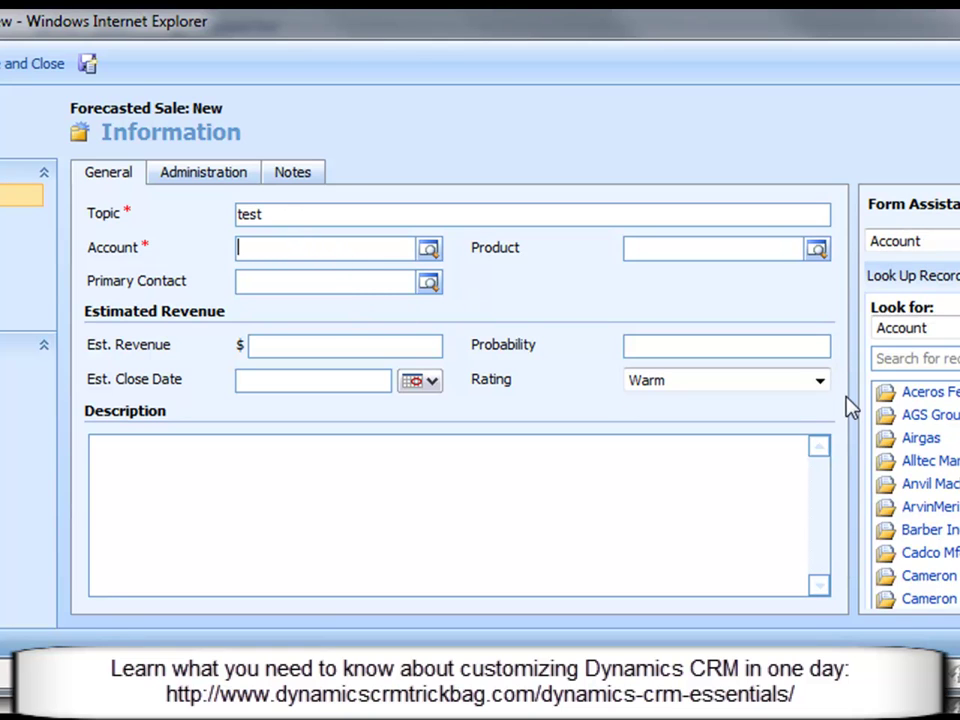
click(921, 438)
click(315, 281)
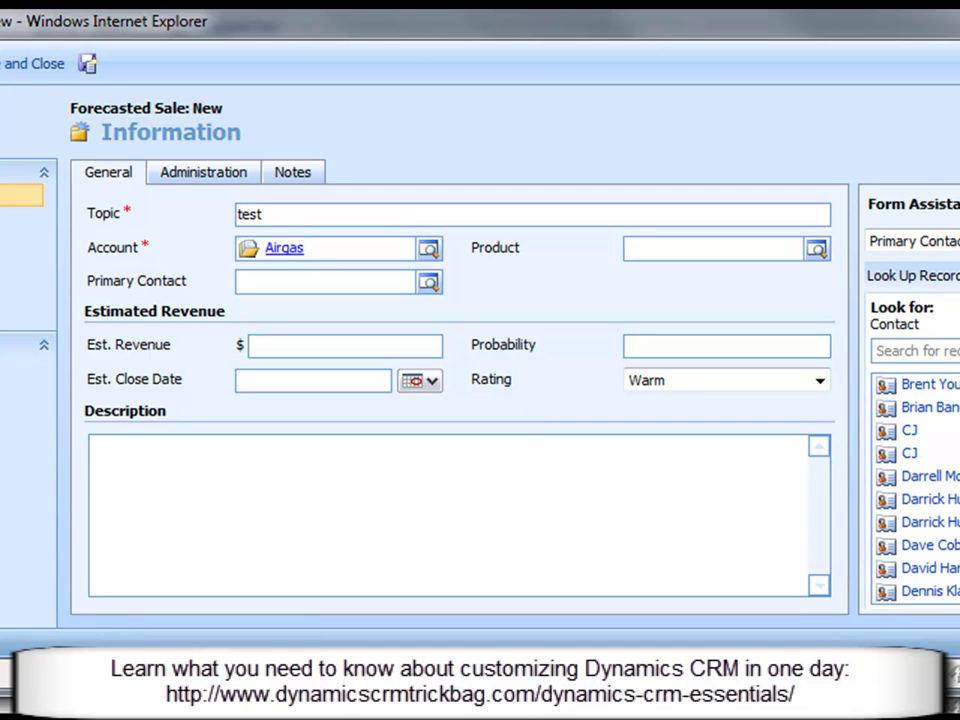
Step: Search for and pick the primary contact, then select the Stinger 20' cable product
click(915, 350)
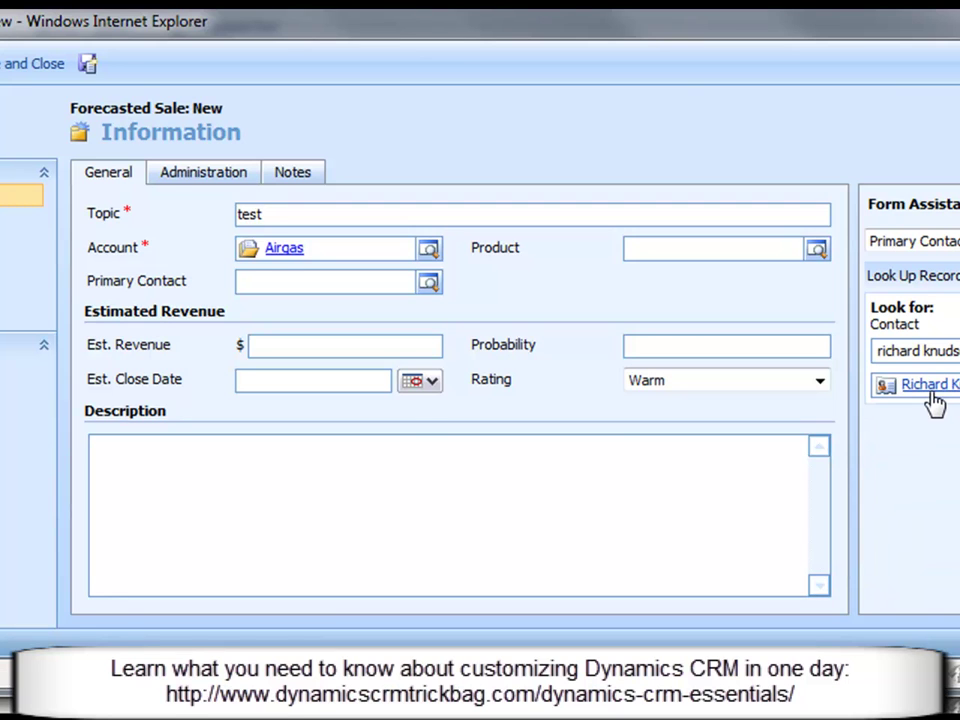
click(928, 386)
click(686, 247)
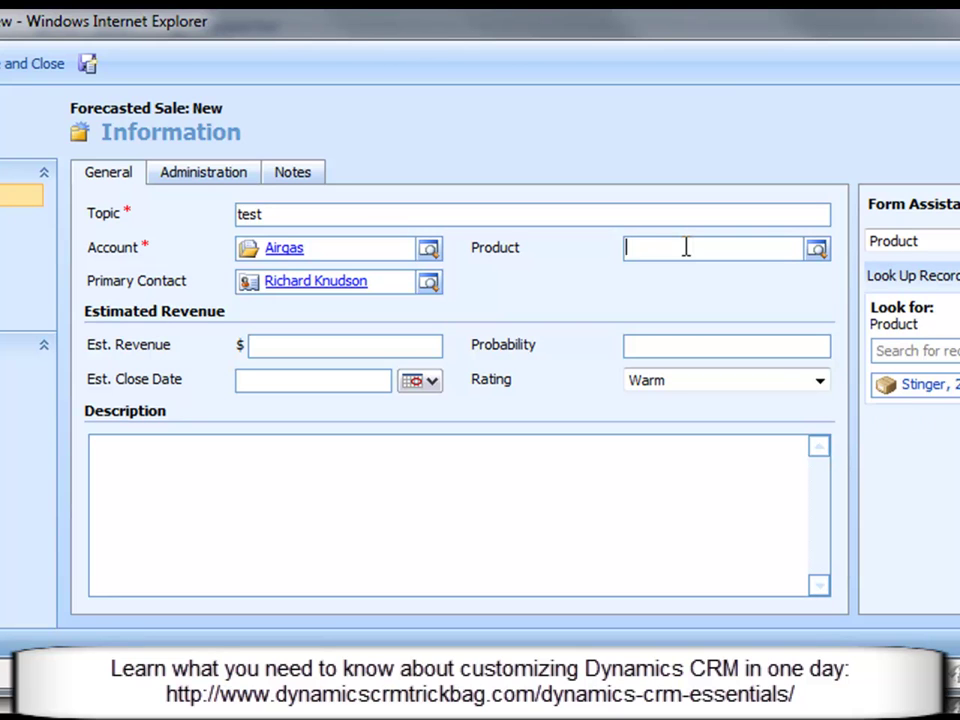
click(918, 384)
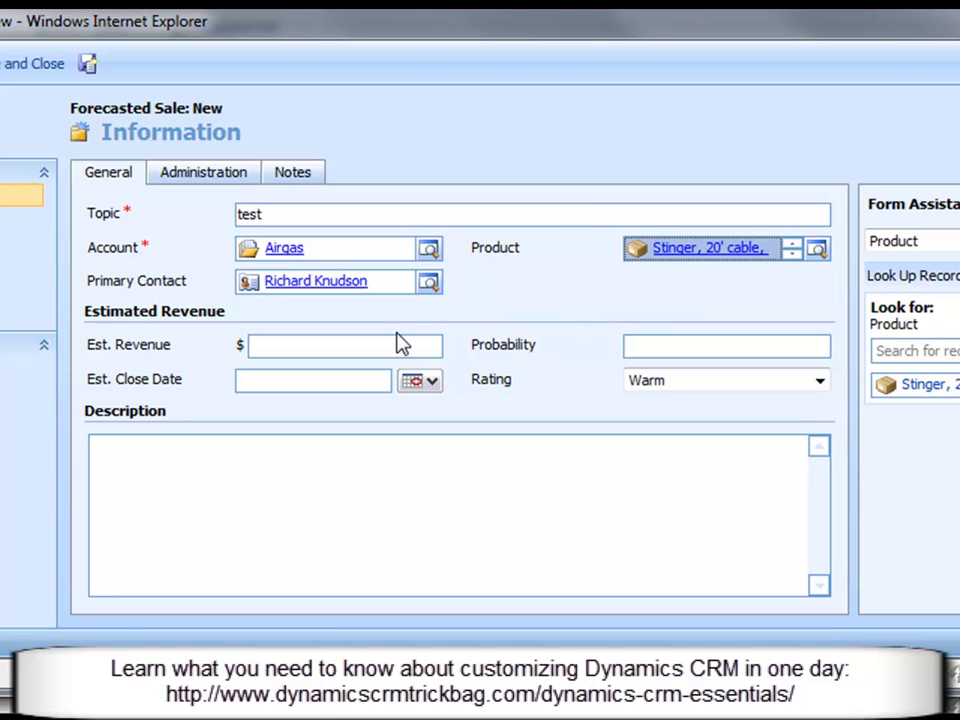
click(341, 343)
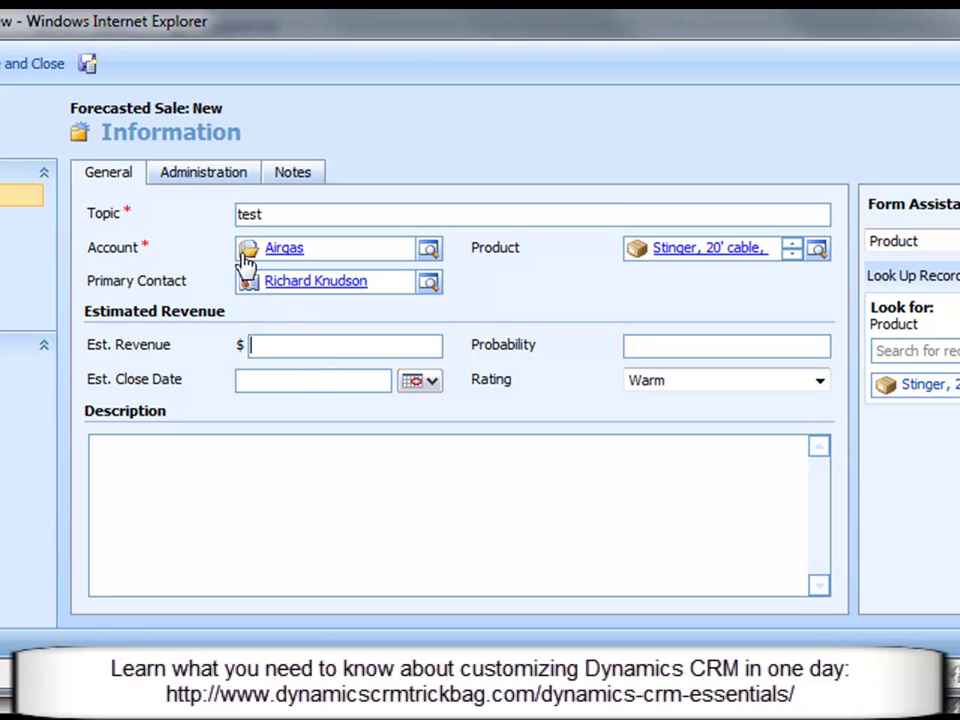
Step: Review the Administration tab, then enter Est. Revenue 15000 and Est. Close Date 4/15/2010
click(184, 181)
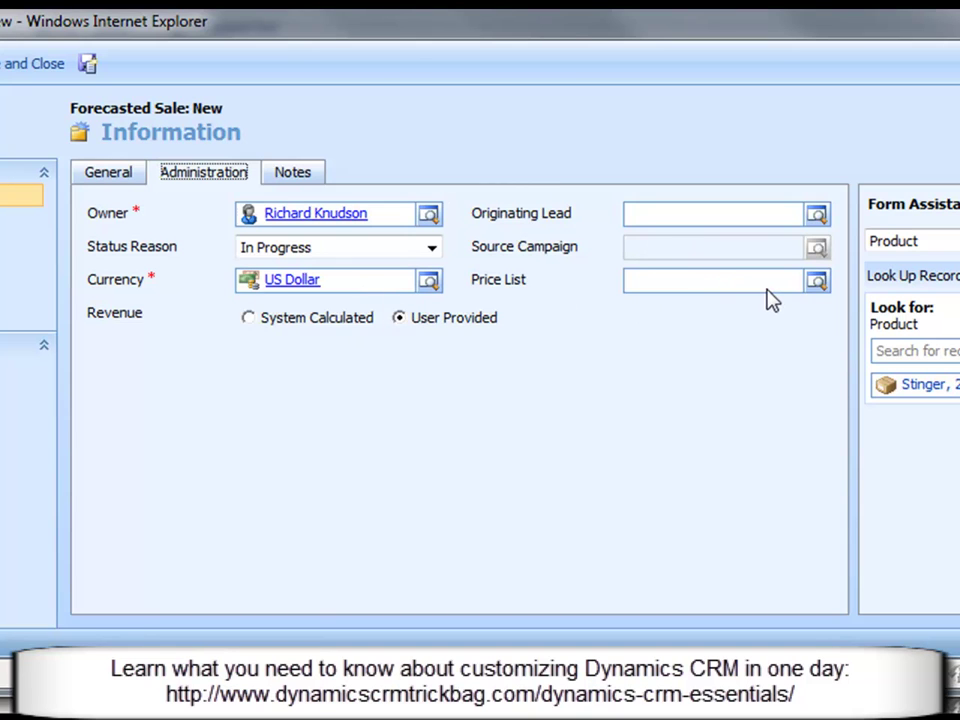
click(108, 174)
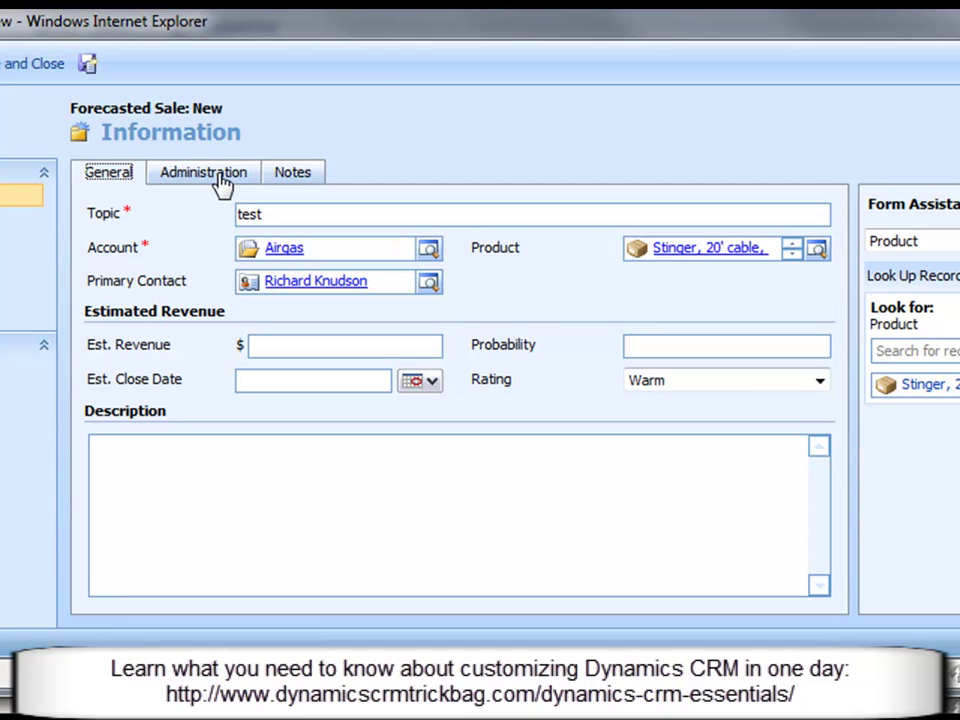
click(313, 346)
text(150000.00)
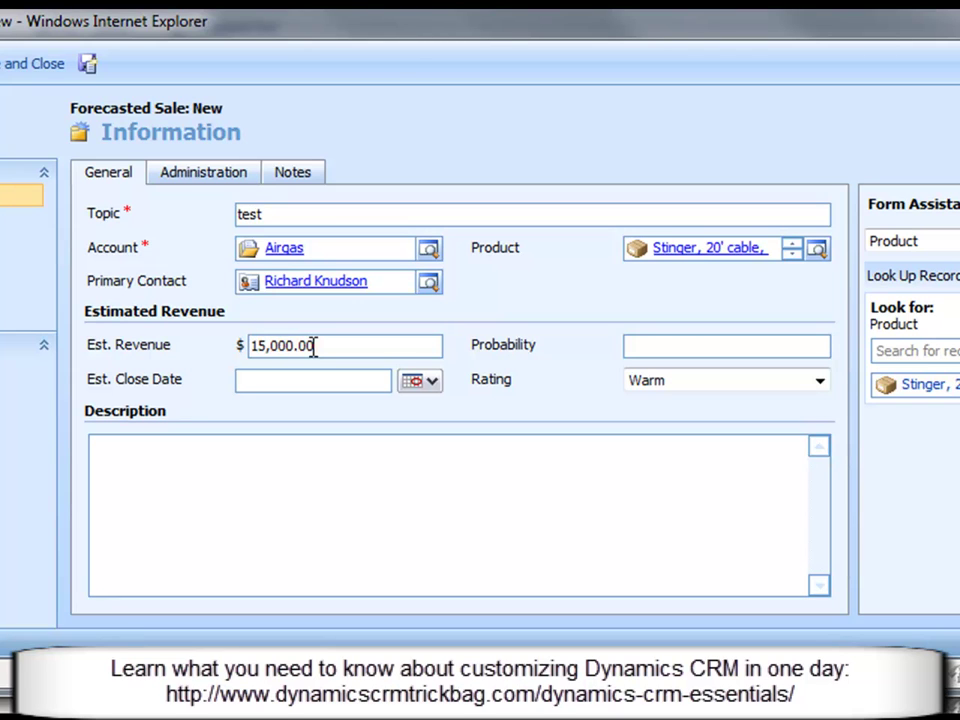
key(Tab)
text(4/15/2010)
key(Tab)
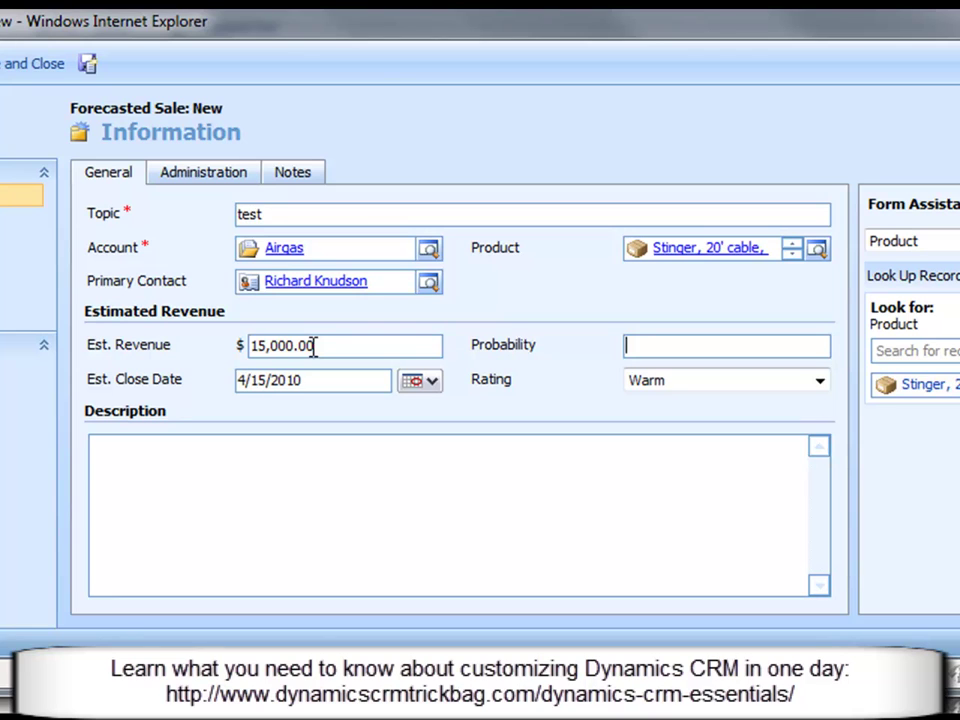